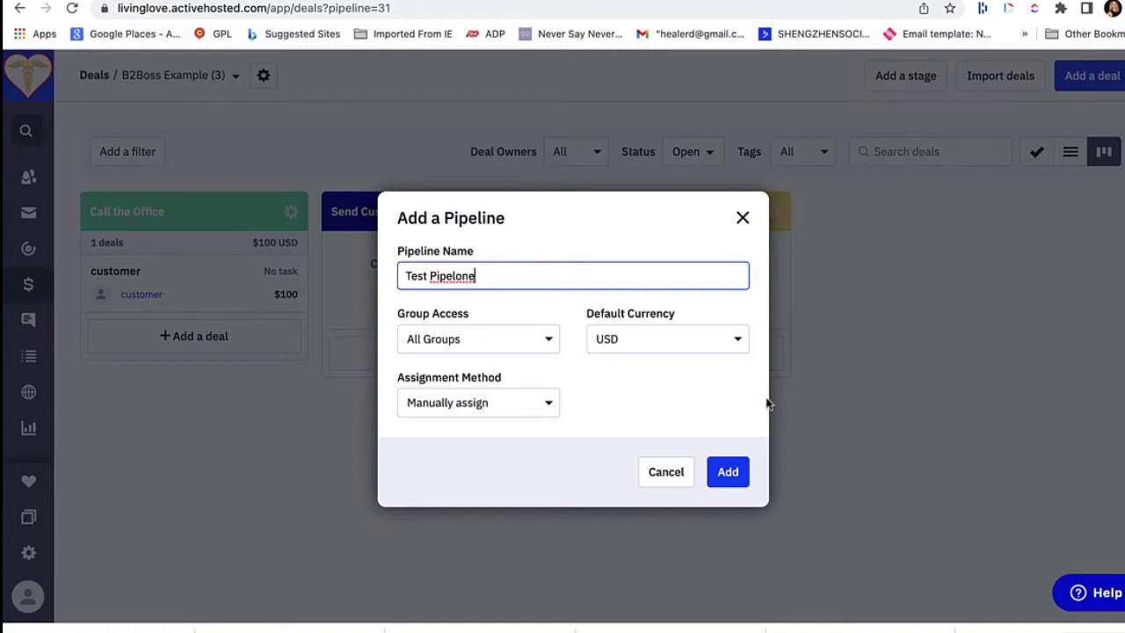
# Name the new pipeline "Test Pipeline" and add it with its default access, currency and assignment options
pyautogui.press('BackSpace')
pyautogui.press('BackSpace')
pyautogui.press('BackSpace')
pyautogui.write('ine')
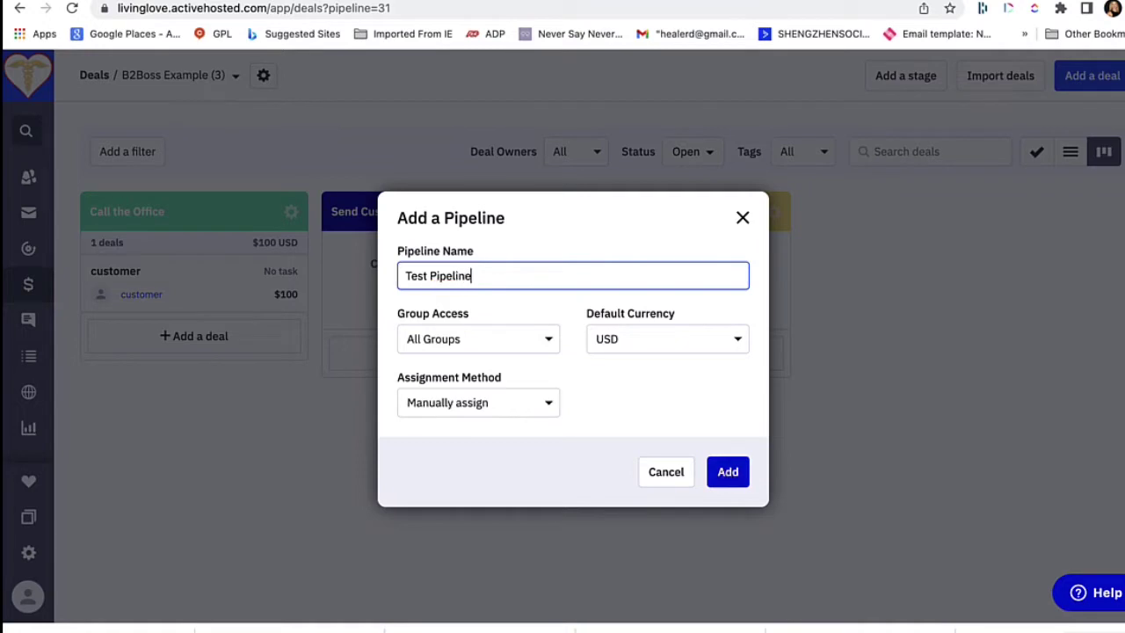
pyautogui.click(728, 471)
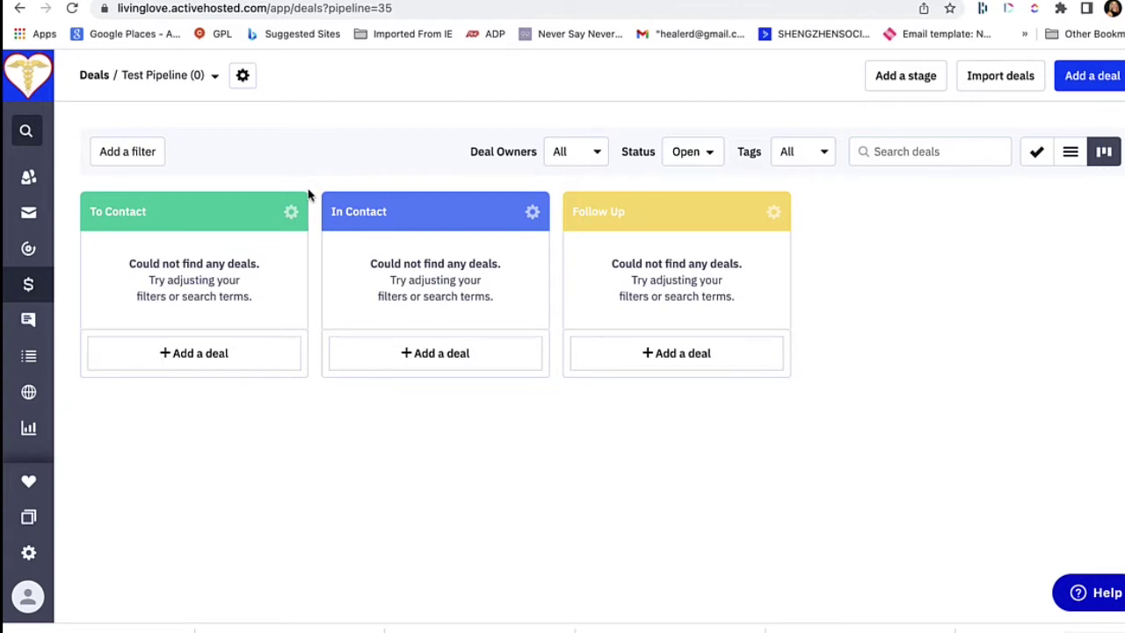
pyautogui.moveTo(226, 208)
pyautogui.mouseDown()
pyautogui.moveTo(229, 269)
pyautogui.moveTo(230, 213)
pyautogui.mouseUp()
pyautogui.moveTo(413, 204); pyautogui.dragTo(449, 210)
pyautogui.moveTo(597, 226); pyautogui.dragTo(603, 209)
# Rename the "To Contact" stage as "Customer Phone Call" and save the stage options
pyautogui.click(287, 210)
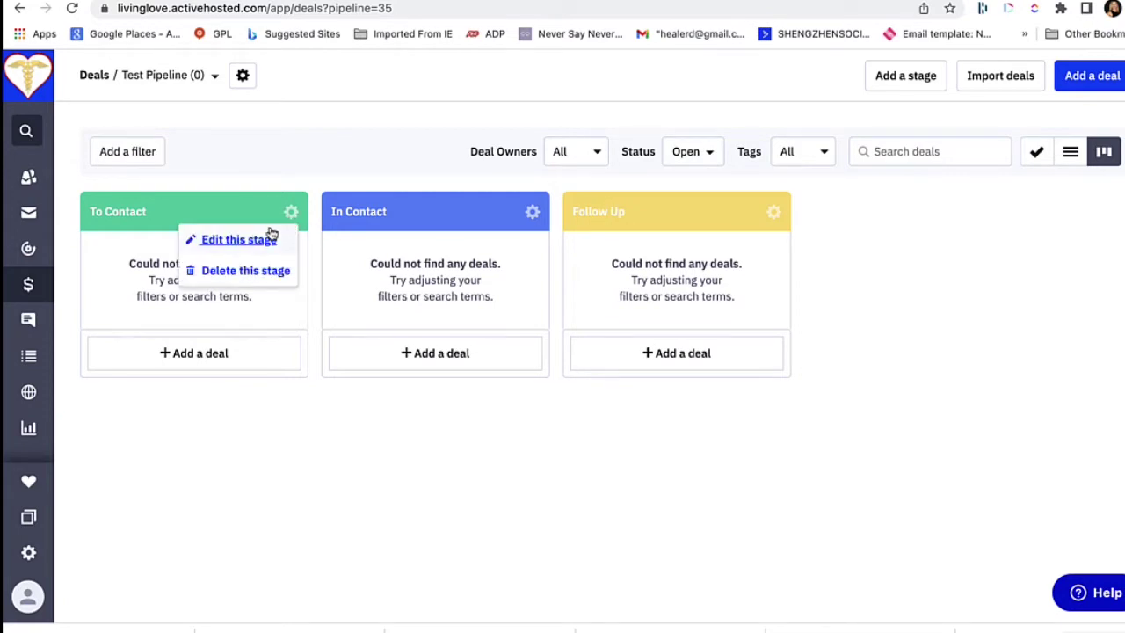
pyautogui.click(269, 234)
pyautogui.moveTo(353, 276); pyautogui.dragTo(410, 276)
pyautogui.write('Custoe')
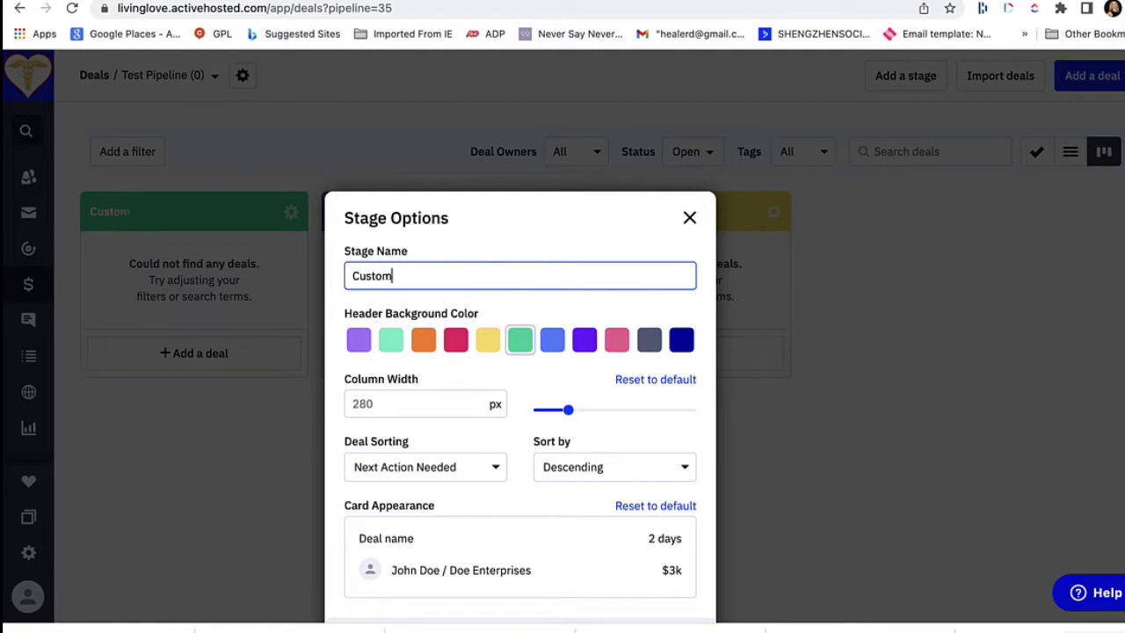
pyautogui.write('er Phone Call')
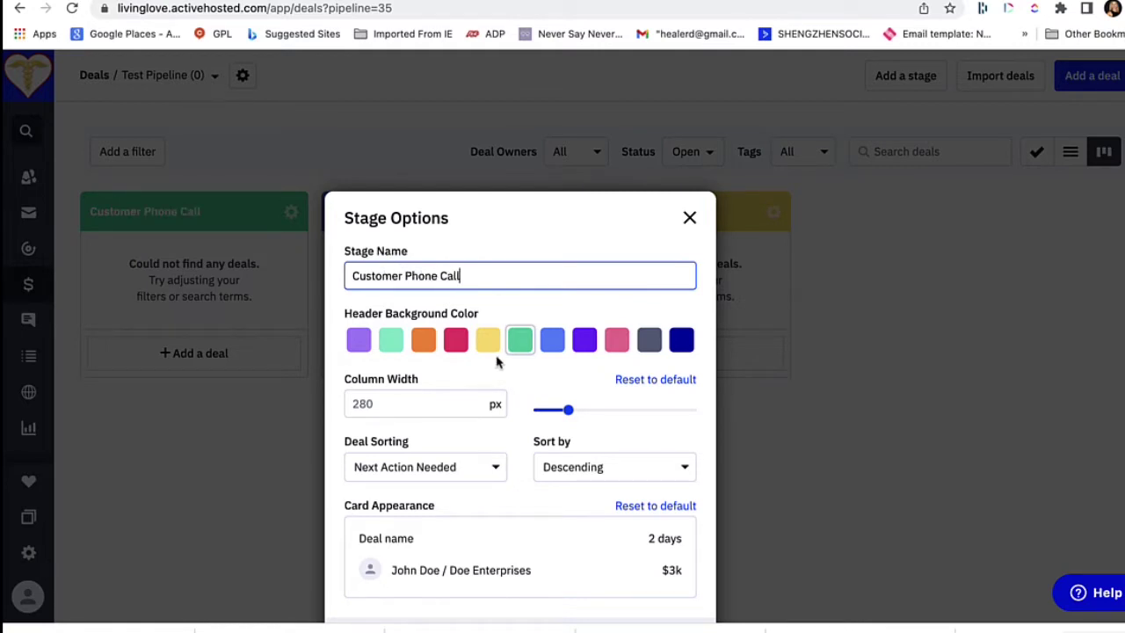
pyautogui.click(672, 579)
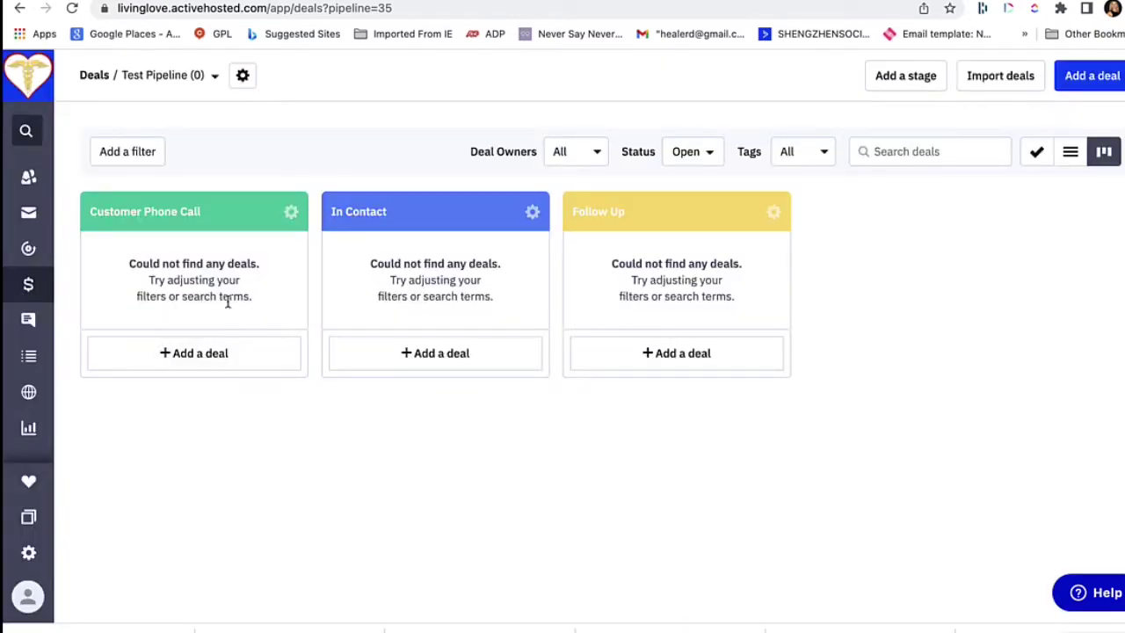
# Add a deal titled "Test Deal" to the Customer Phone Call stage, linked to the test contact found by e-mail
pyautogui.click(238, 352)
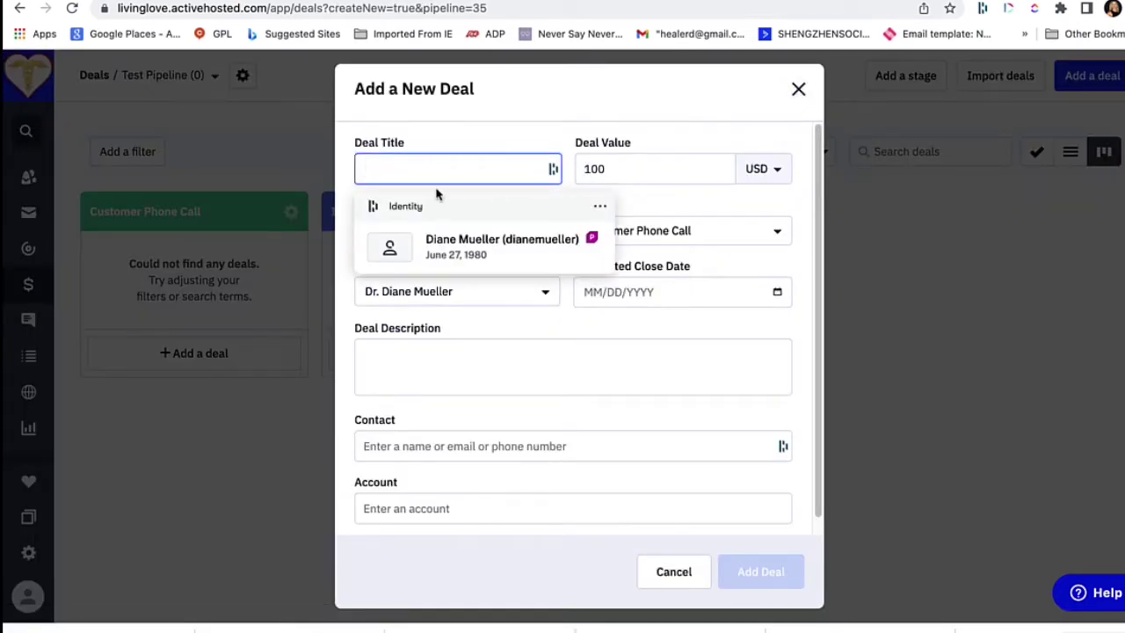
pyautogui.write('Test D')
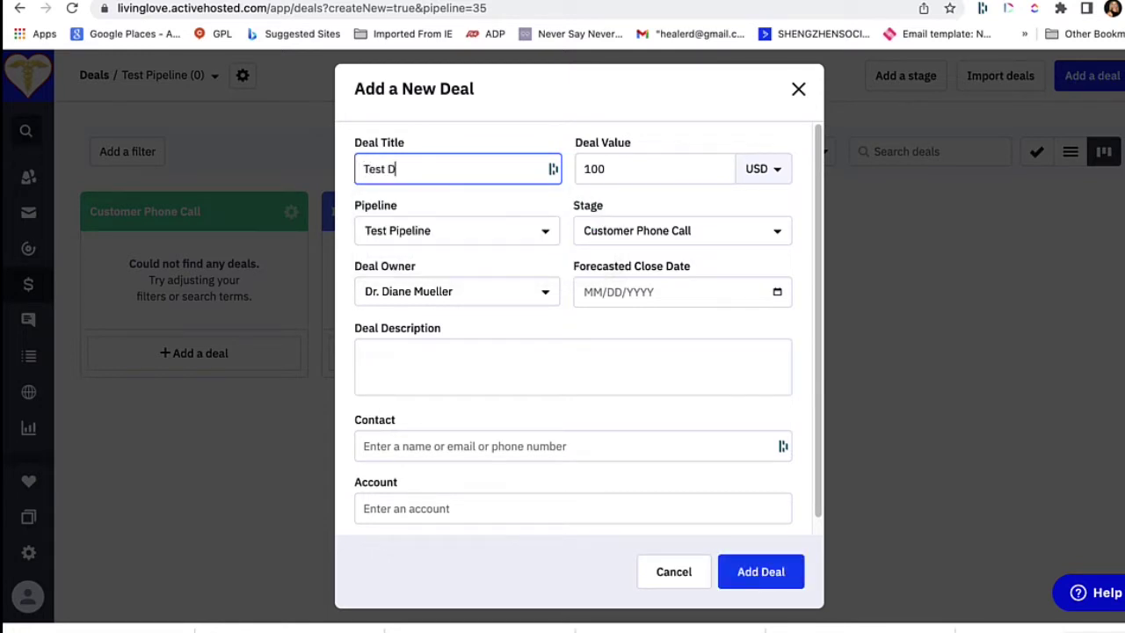
pyautogui.write('eal')
pyautogui.click(397, 448)
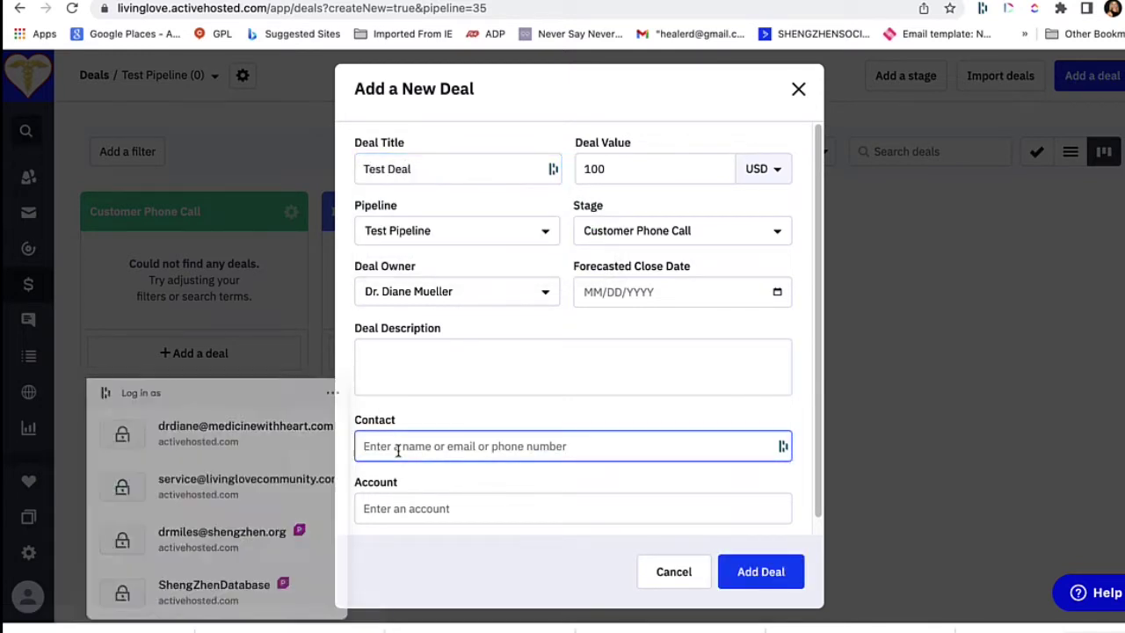
pyautogui.write('T')
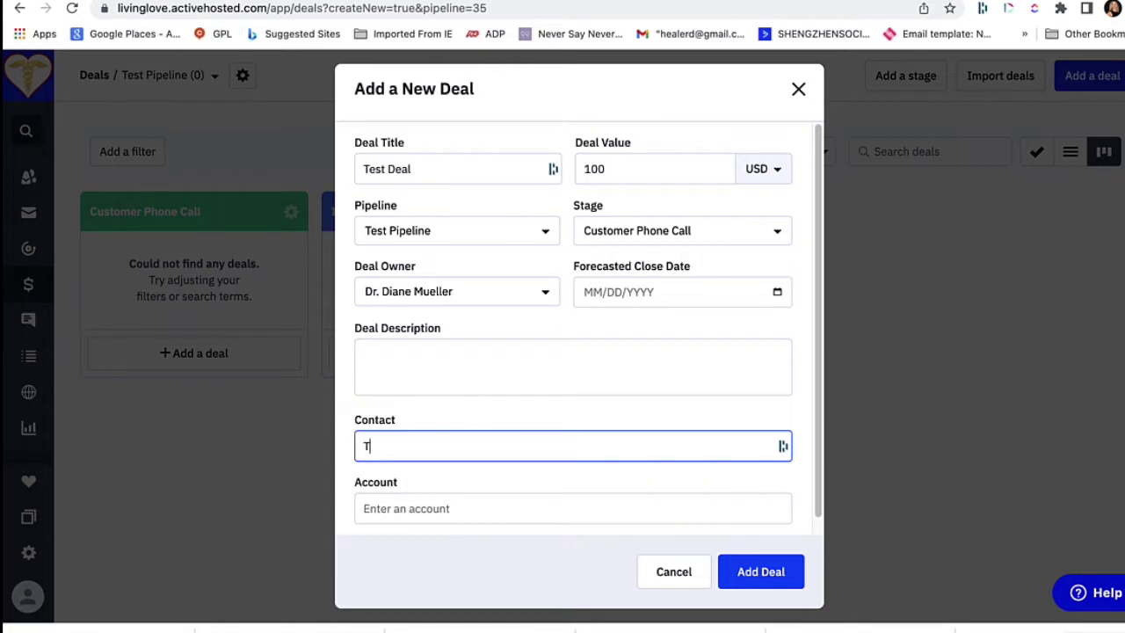
pyautogui.write('est@gmail.com')
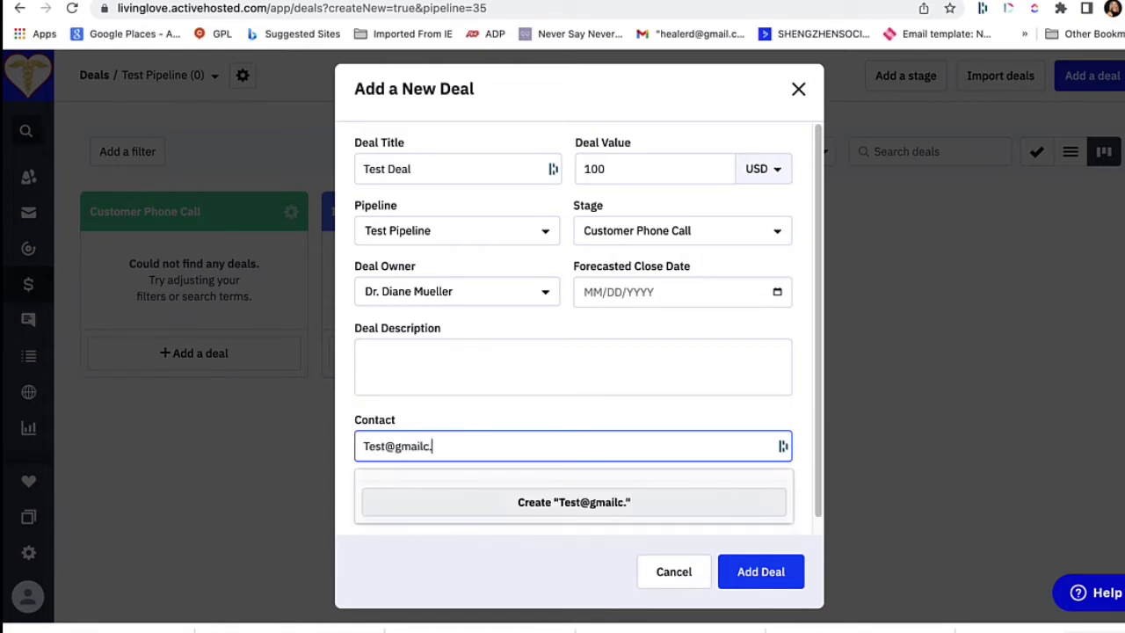
pyautogui.click(498, 514)
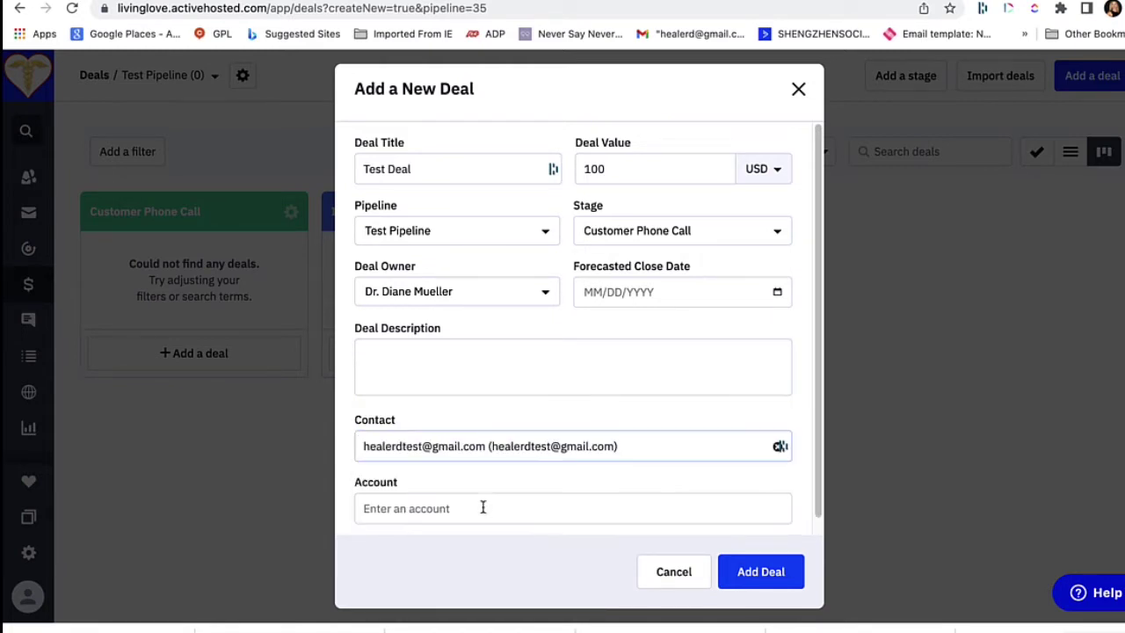
pyautogui.click(759, 576)
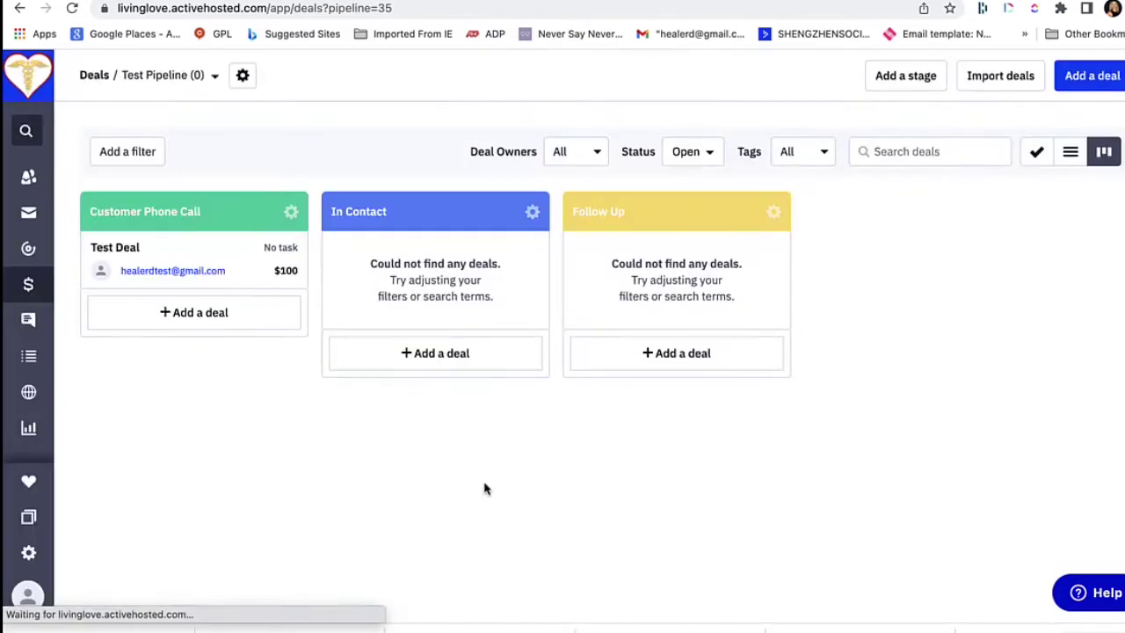
# Add the note "Notes about the call" to Test Deal and return to the pipeline board
pyautogui.click(205, 284)
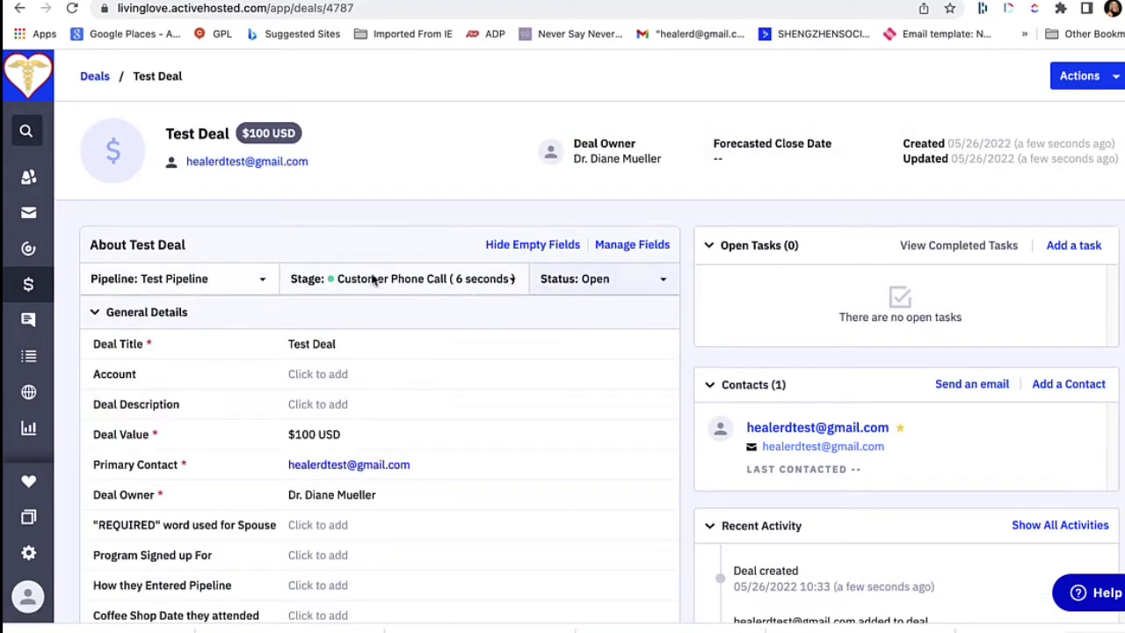
pyautogui.scroll(-5, 344, 328)
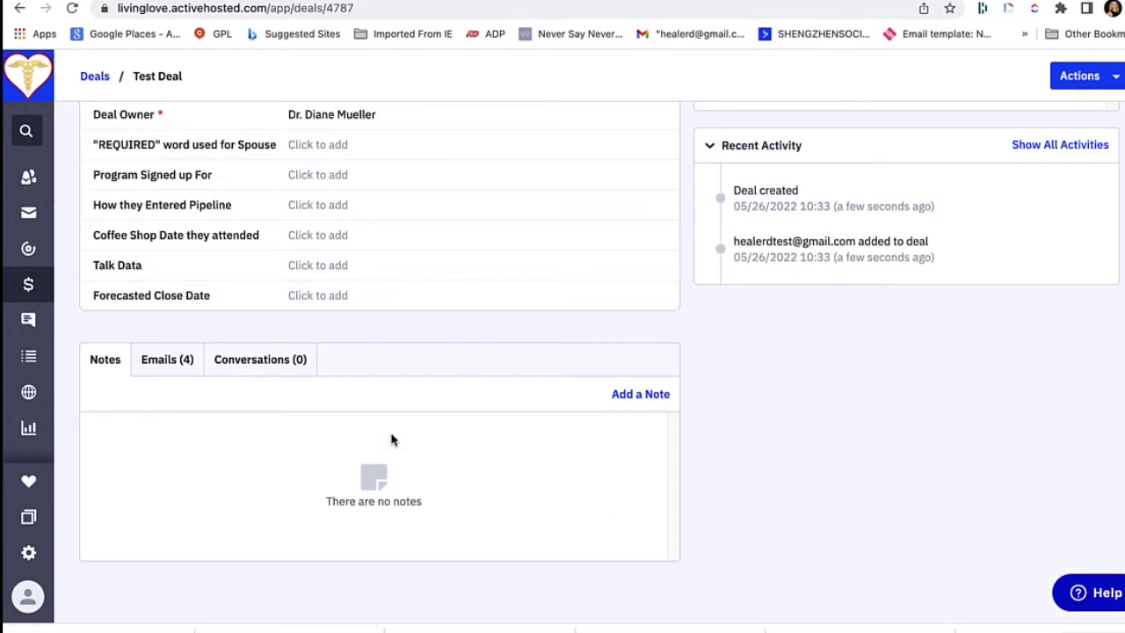
pyautogui.click(644, 397)
pyautogui.write('Notes about the call')
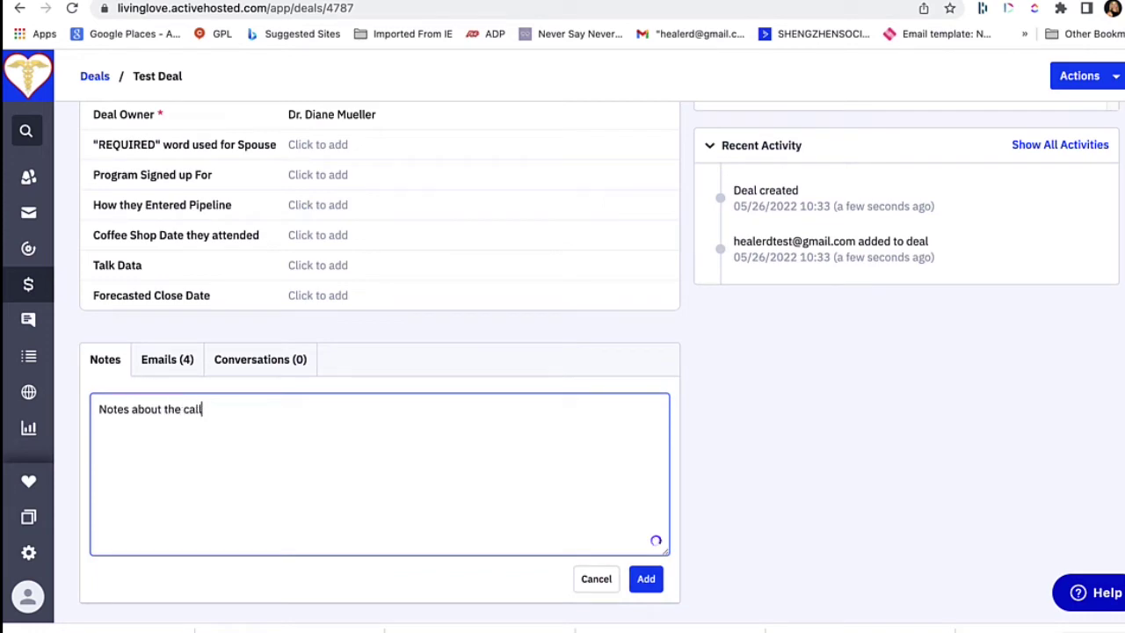
pyautogui.click(646, 579)
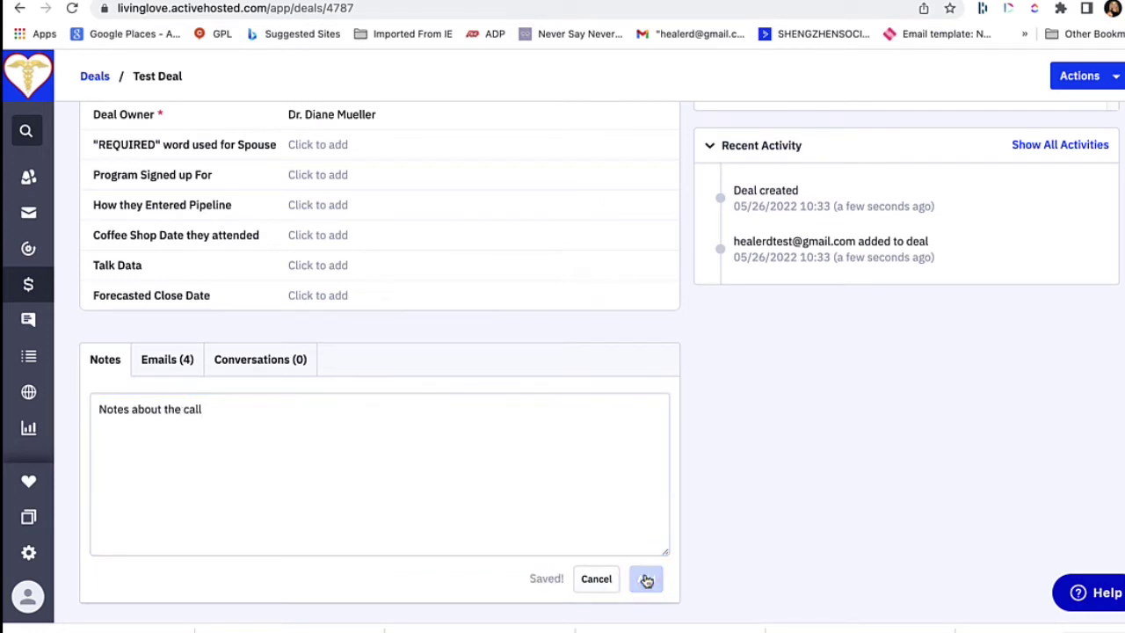
pyautogui.scroll(5, 592, 432)
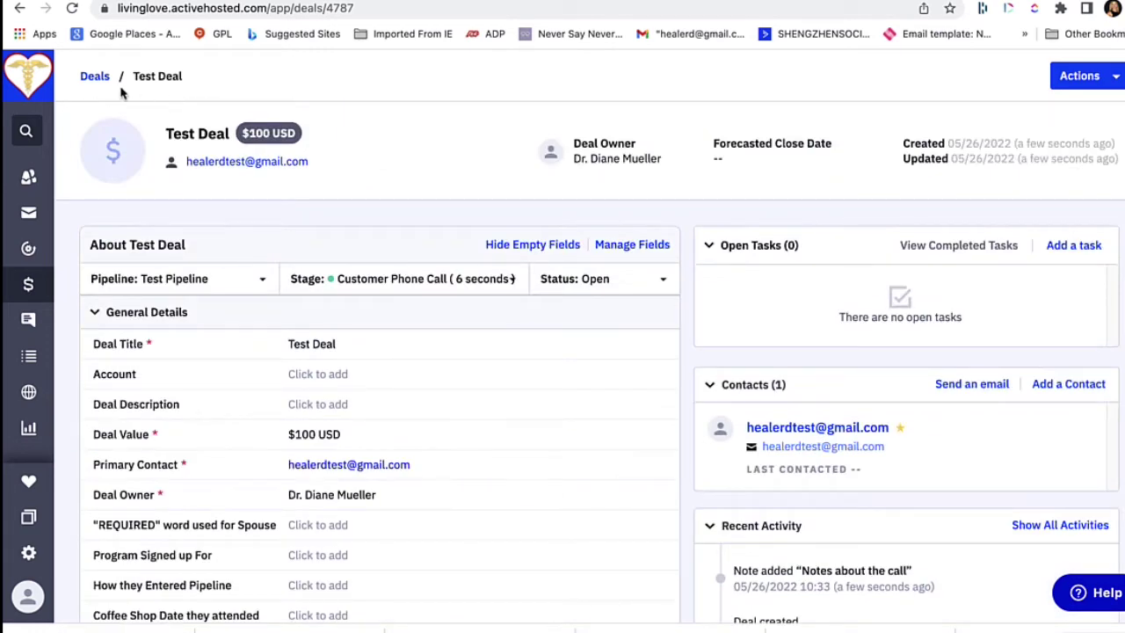
pyautogui.click(95, 76)
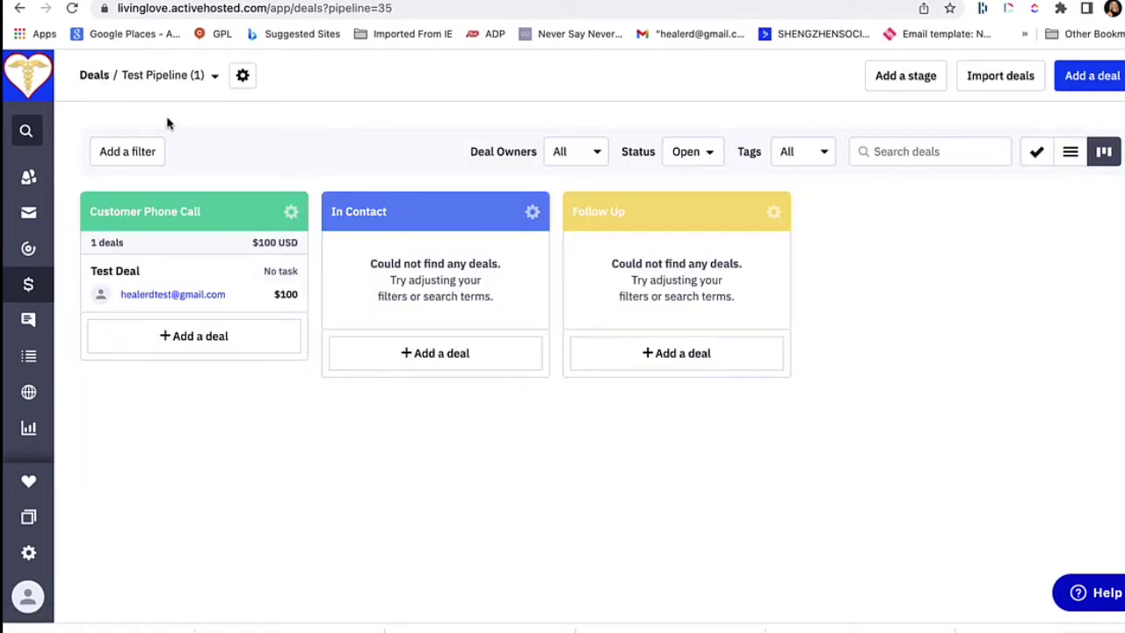
# Start a new task for Test Deal with the title "Call back in one week"
pyautogui.click(263, 294)
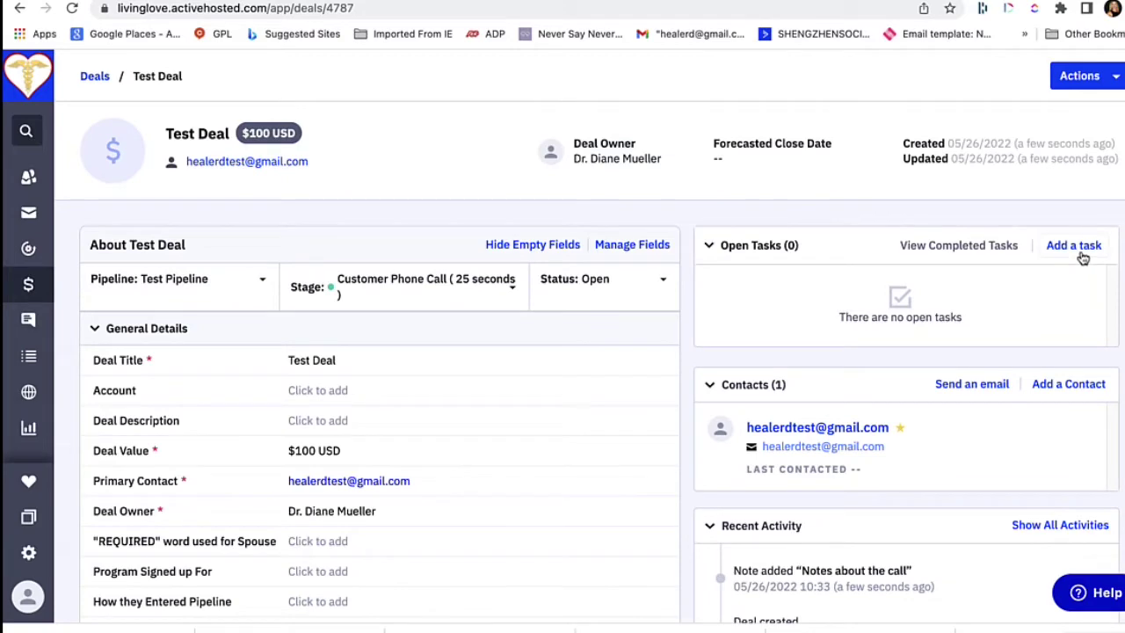
pyautogui.click(1081, 251)
pyautogui.click(642, 218)
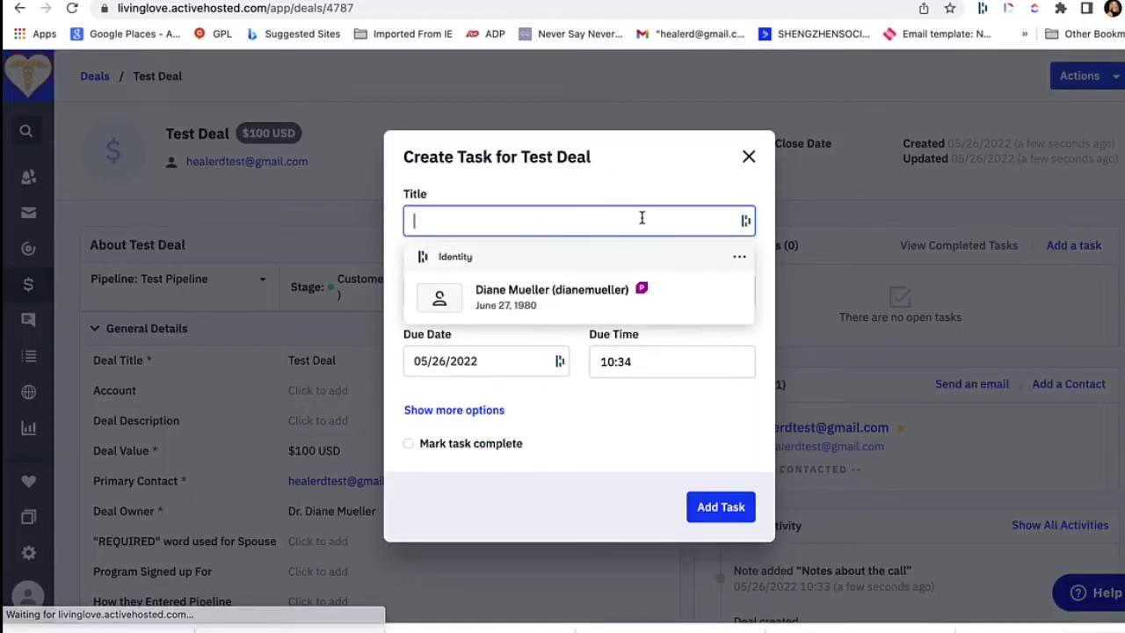
pyautogui.write('Call back')
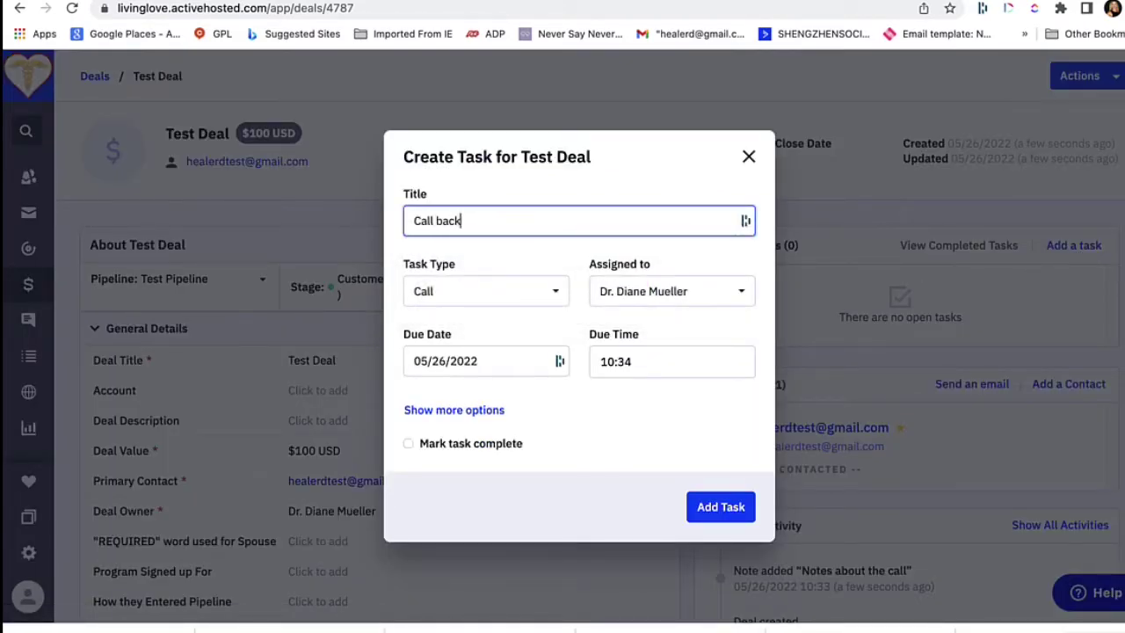
pyautogui.write(' in 1')
pyautogui.write('one week')
# Set the task's due date to 06/03/2022, add the task and go back to the pipeline board
pyautogui.click(509, 352)
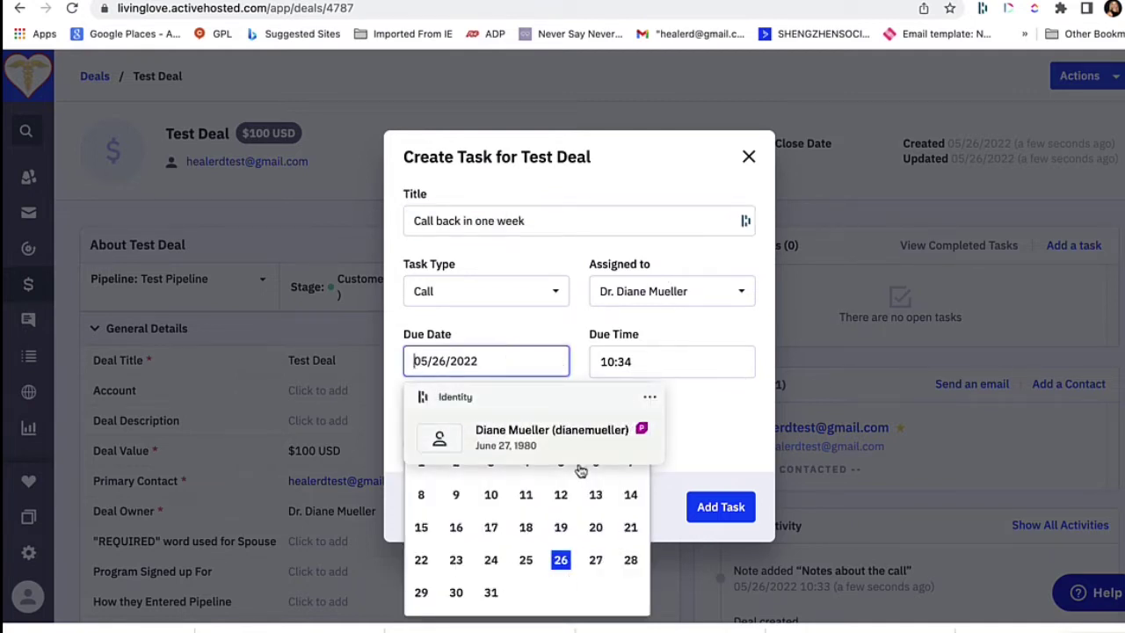
pyautogui.click(706, 419)
pyautogui.click(506, 368)
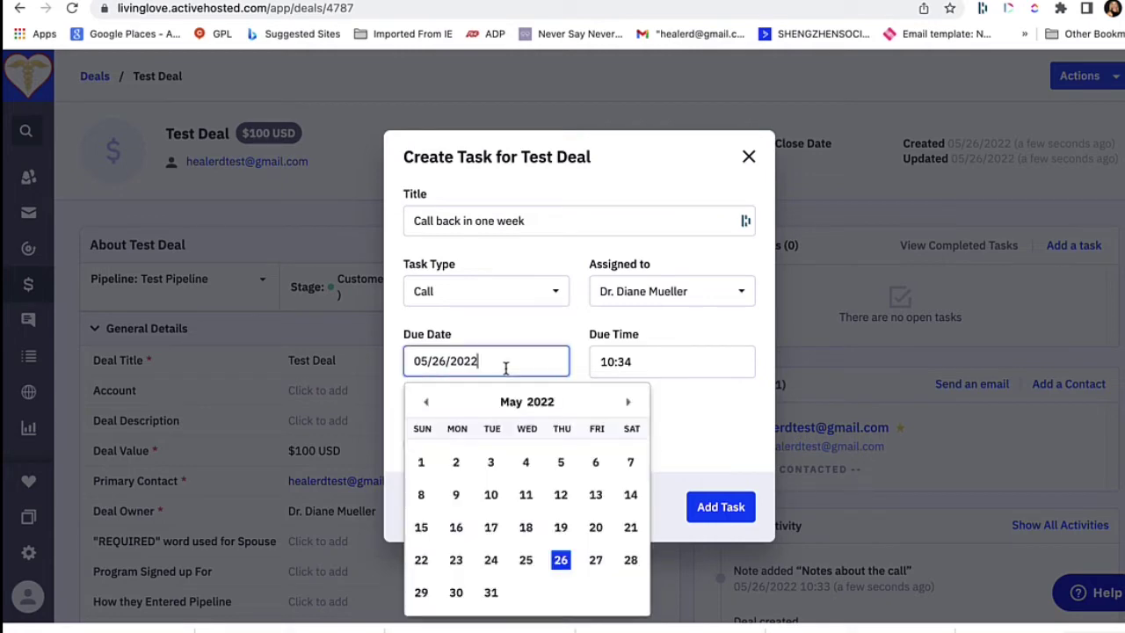
pyautogui.click(627, 402)
pyautogui.click(595, 463)
pyautogui.click(734, 508)
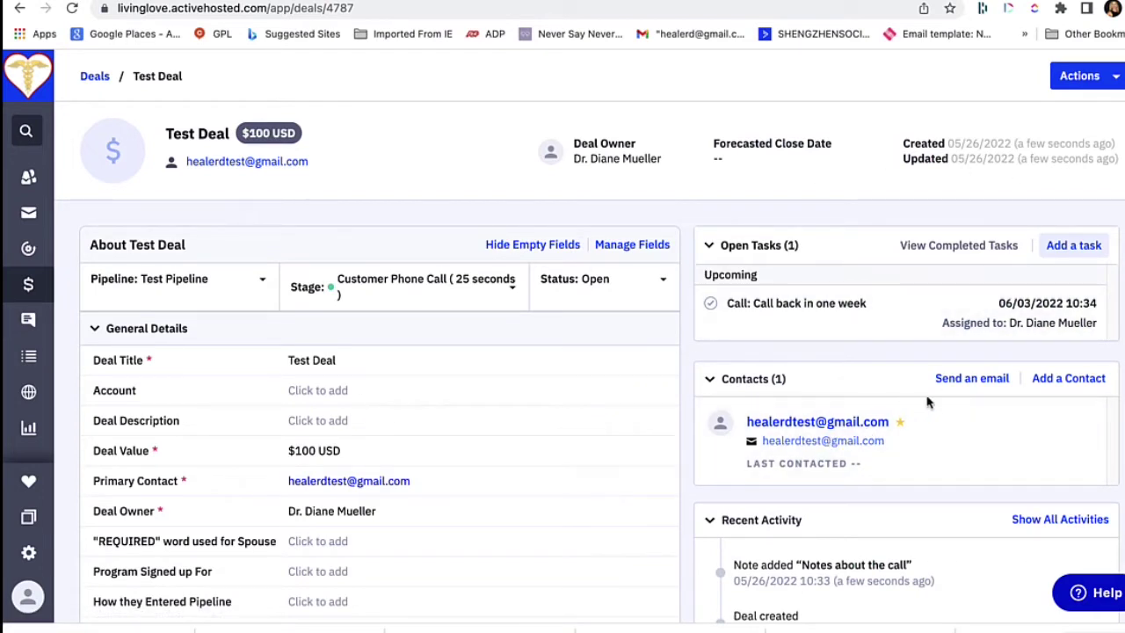
pyautogui.click(93, 77)
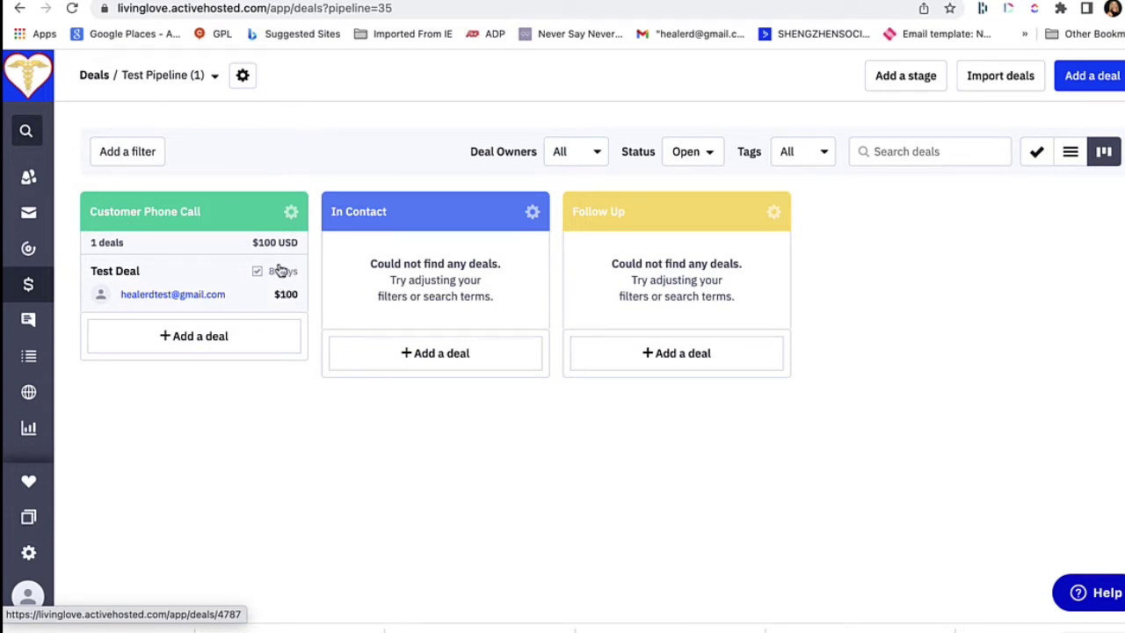
# Rename the "In Contact" stage as "Fill Out a form" and save the stage options
pyautogui.click(532, 213)
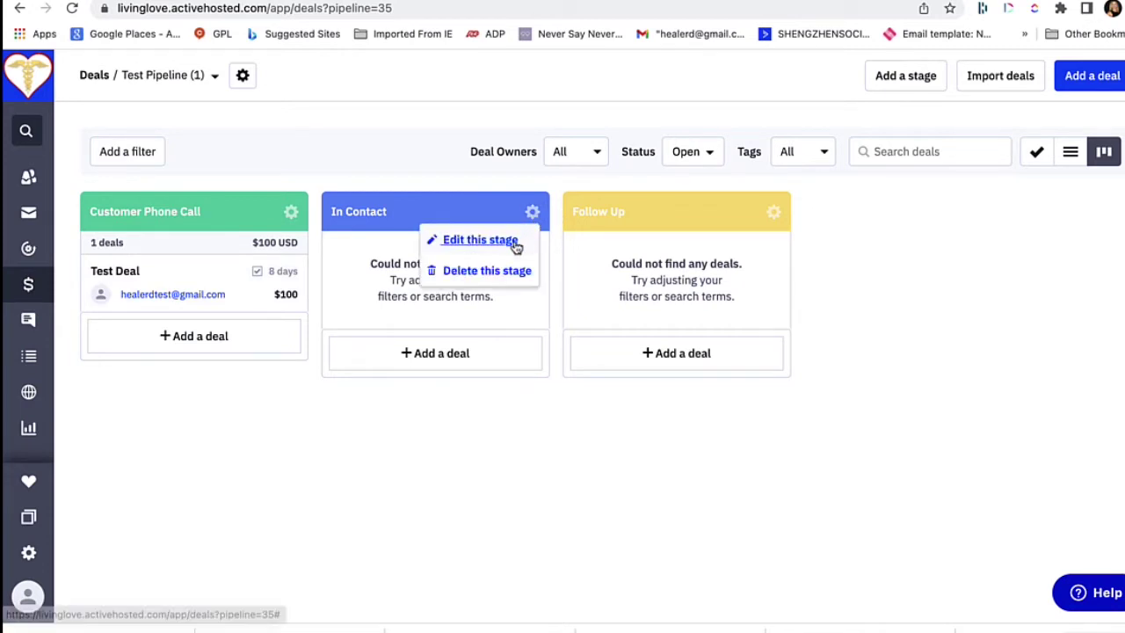
pyautogui.click(515, 243)
pyautogui.tripleClick(605, 276)
pyautogui.press('BackSpace')
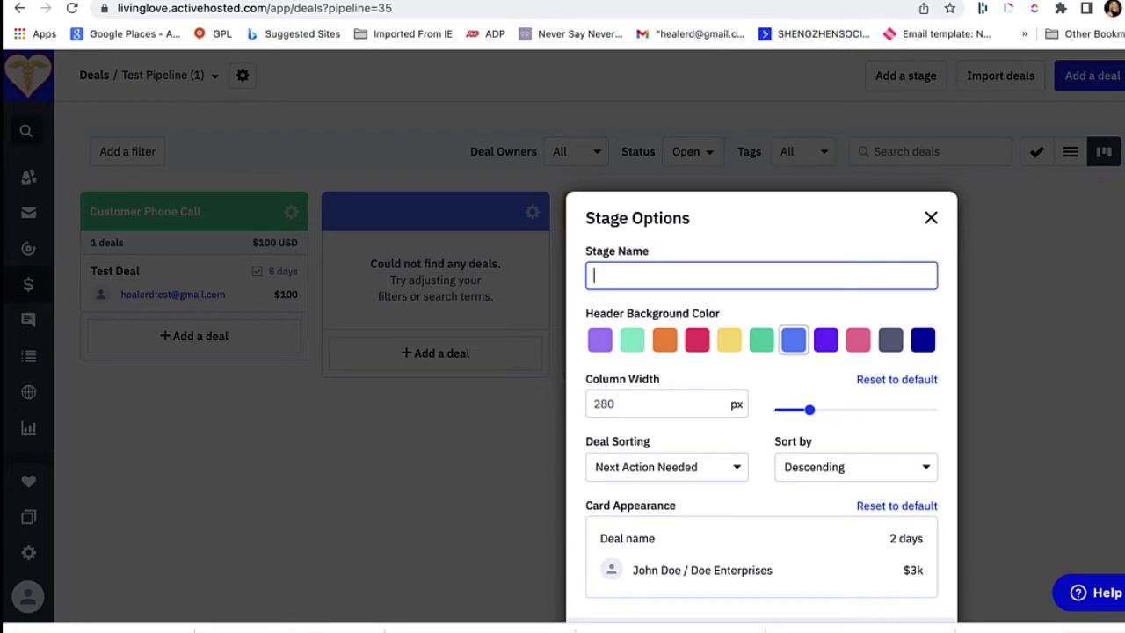
pyautogui.write('Fill Out. o')
pyautogui.write(' a form')
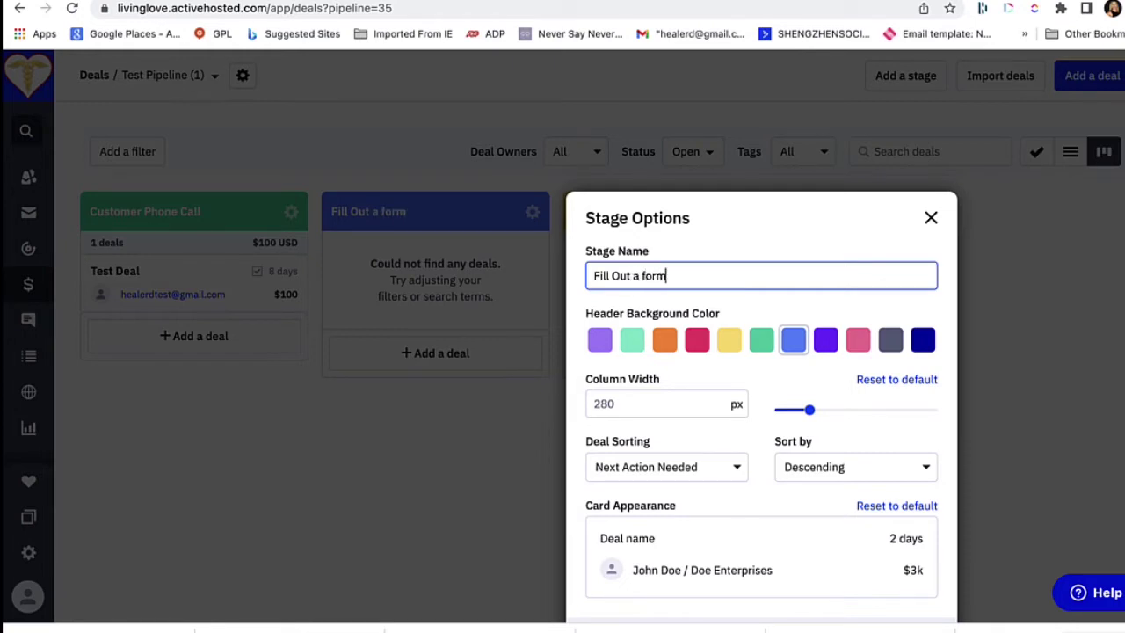
pyautogui.click(913, 580)
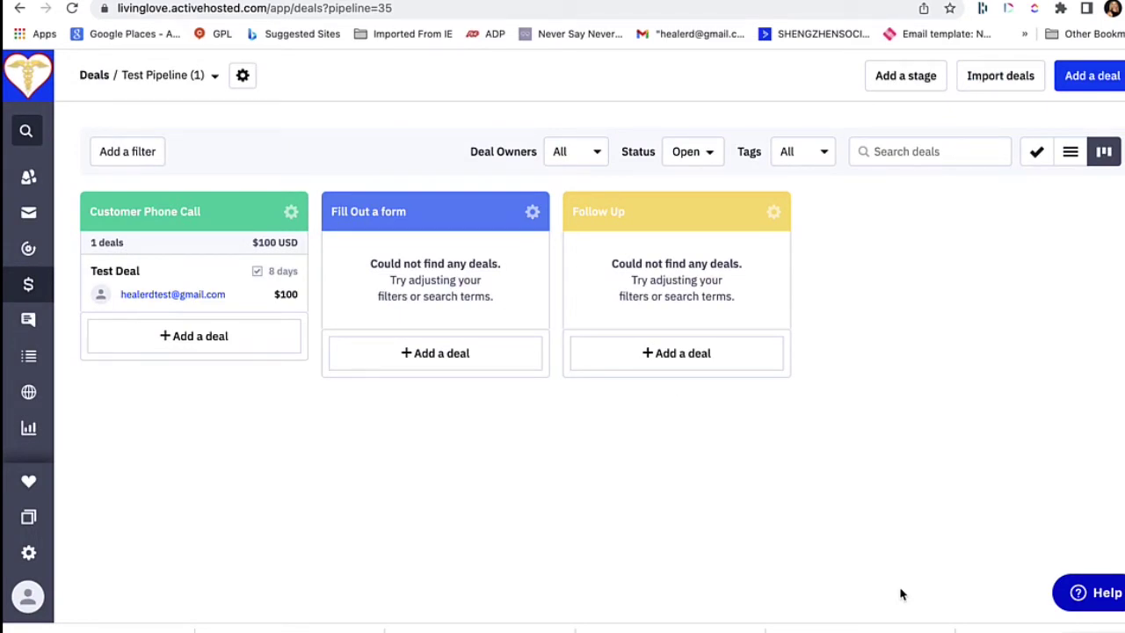
# Rename the "Follow Up" stage as "Become a Customer" and save the stage options
pyautogui.click(775, 214)
pyautogui.click(707, 241)
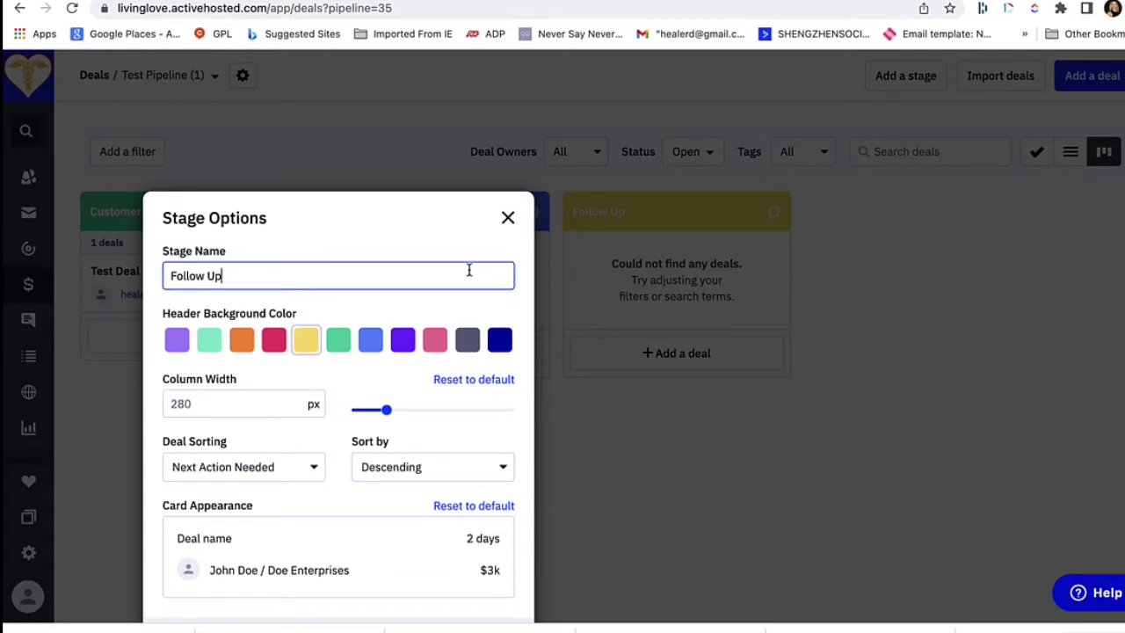
pyautogui.moveTo(467, 270); pyautogui.dragTo(5, 257)
pyautogui.write('V')
pyautogui.press('BackSpace')
pyautogui.write('Become a Cusotm')
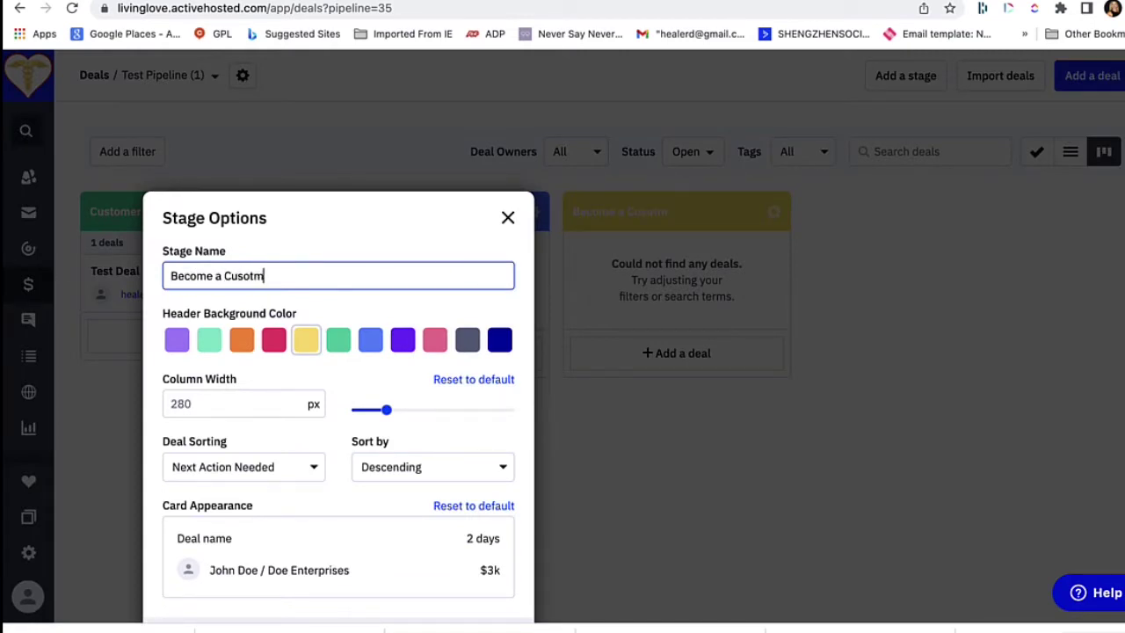
pyautogui.press('BackSpace')
pyautogui.press('BackSpace')
pyautogui.press('BackSpace')
pyautogui.write('tomer')
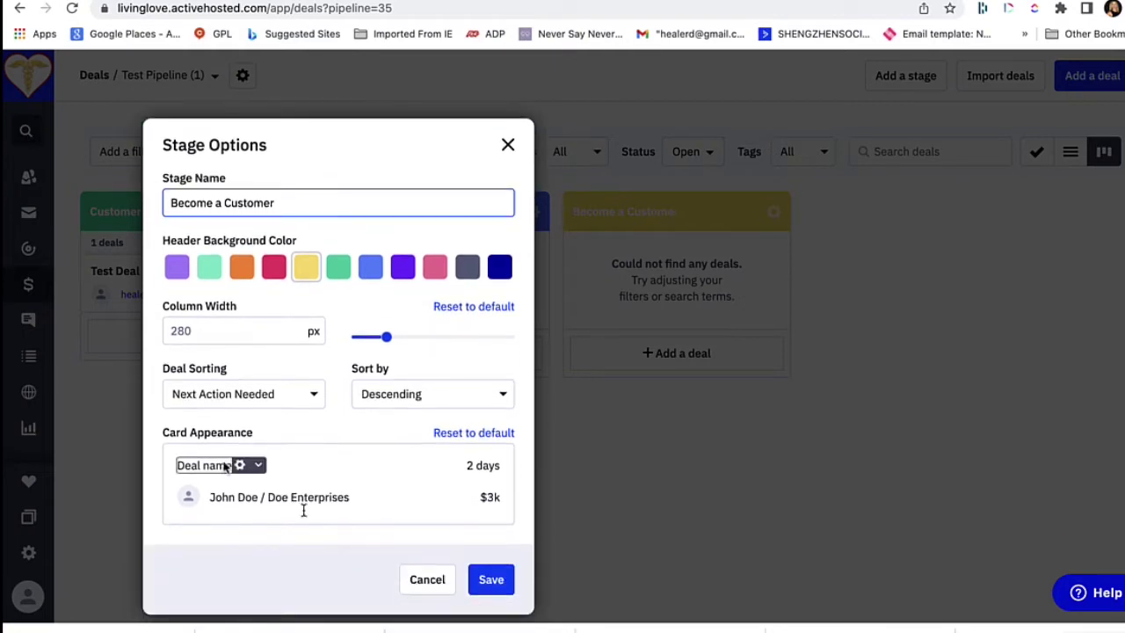
pyautogui.click(491, 582)
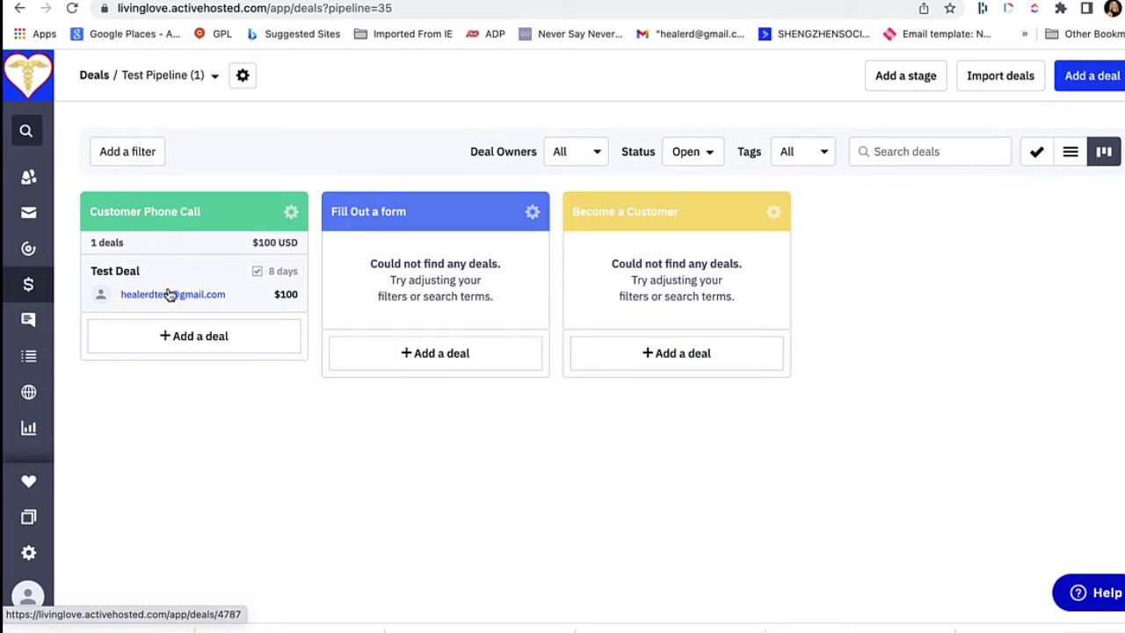
# Move Test Deal from the Customer Phone Call stage to the Fill Out a form stage
pyautogui.moveTo(166, 279); pyautogui.dragTo(382, 286)
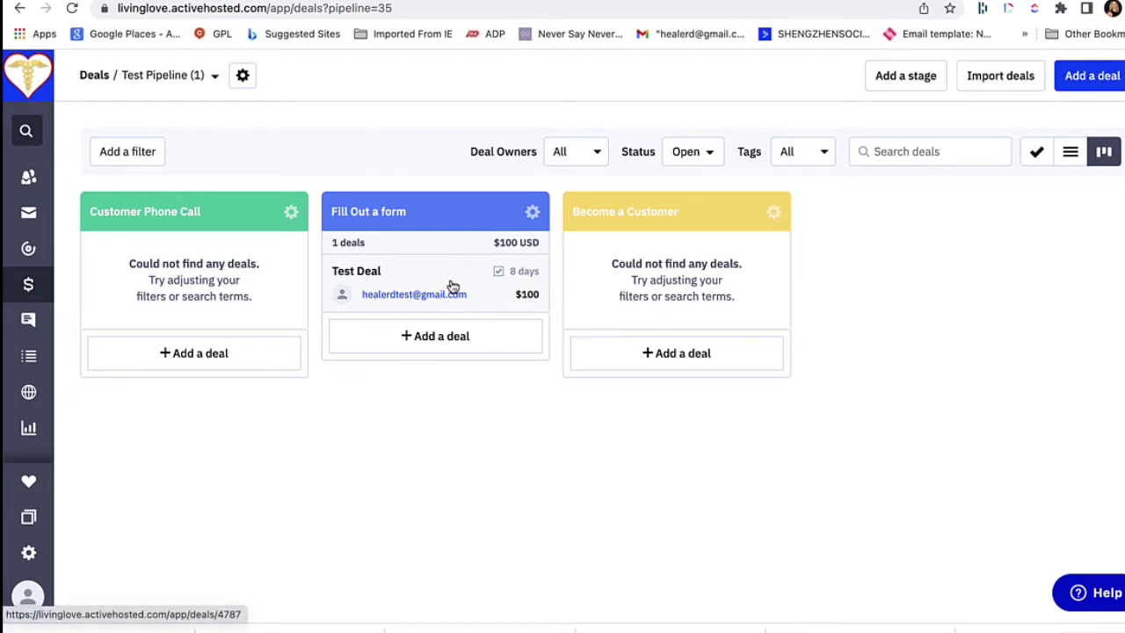
# Move Test Deal from the Fill Out a form stage to the Become a Customer stage
pyautogui.moveTo(452, 286); pyautogui.dragTo(701, 281)
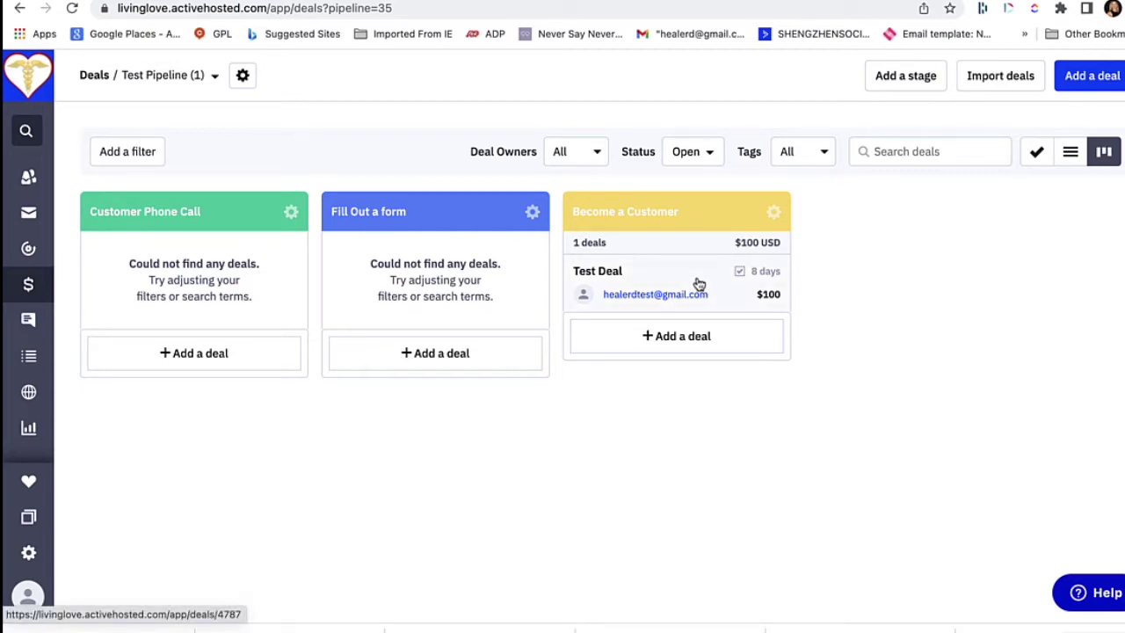
pyautogui.moveTo(699, 283)
pyautogui.mouseDown()
pyautogui.moveTo(703, 244)
pyautogui.moveTo(704, 272)
pyautogui.mouseUp()
pyautogui.moveTo(704, 283); pyautogui.dragTo(708, 293)
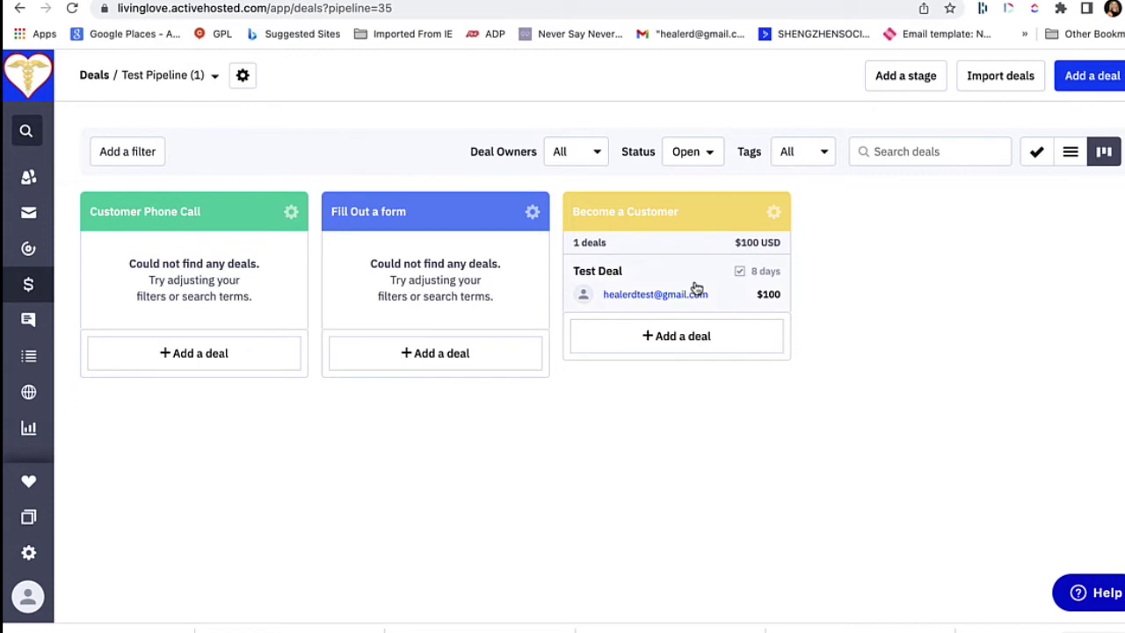
# Move Test Deal back to the Fill Out a form stage and return it to Become a Customer
pyautogui.moveTo(695, 286); pyautogui.dragTo(472, 287)
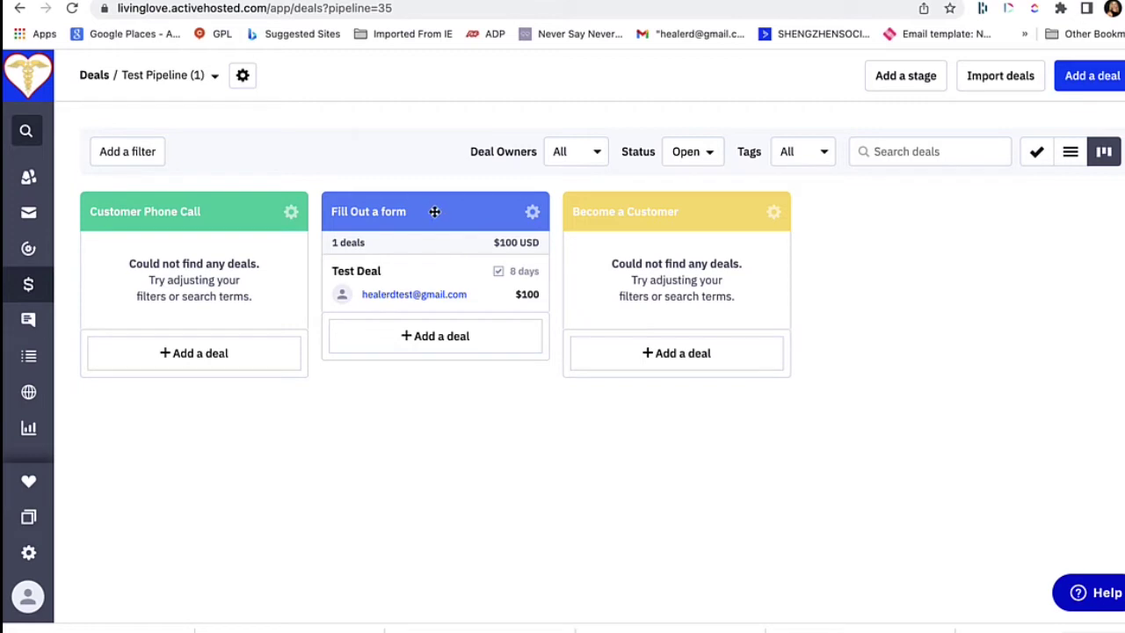
pyautogui.moveTo(435, 211); pyautogui.dragTo(422, 328)
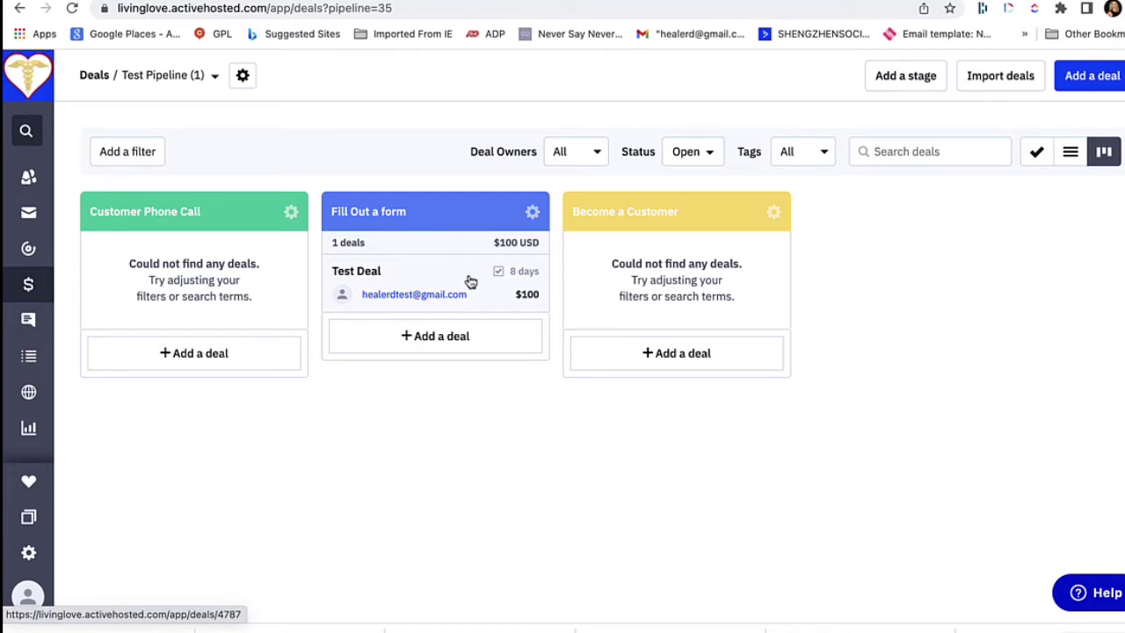
pyautogui.moveTo(422, 294); pyautogui.dragTo(634, 202)
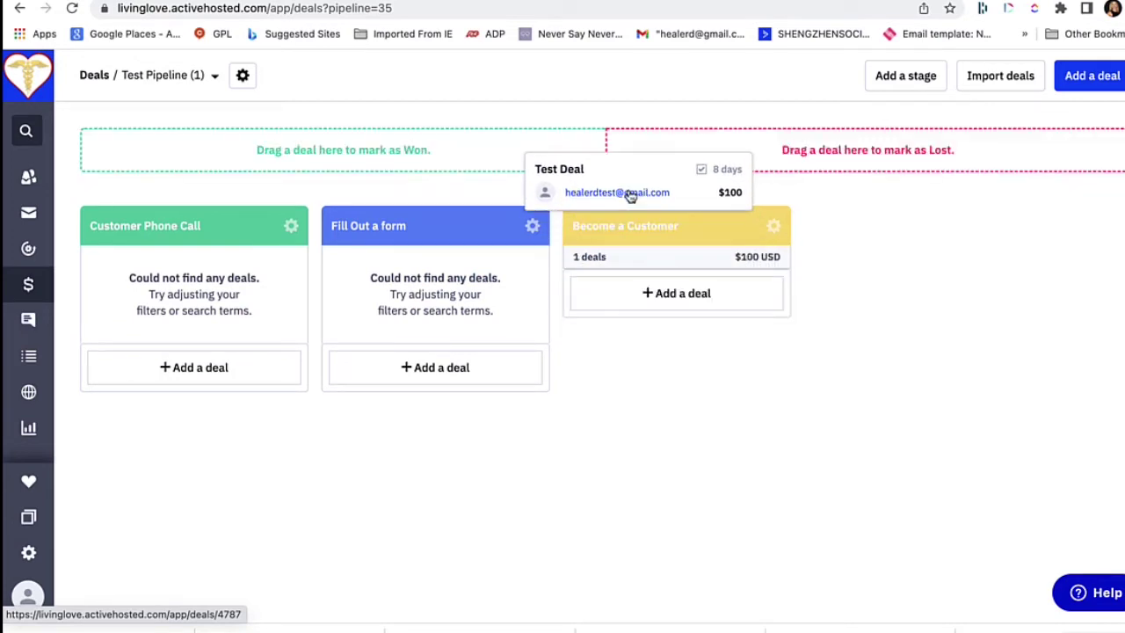
pyautogui.moveTo(631, 195); pyautogui.dragTo(630, 194)
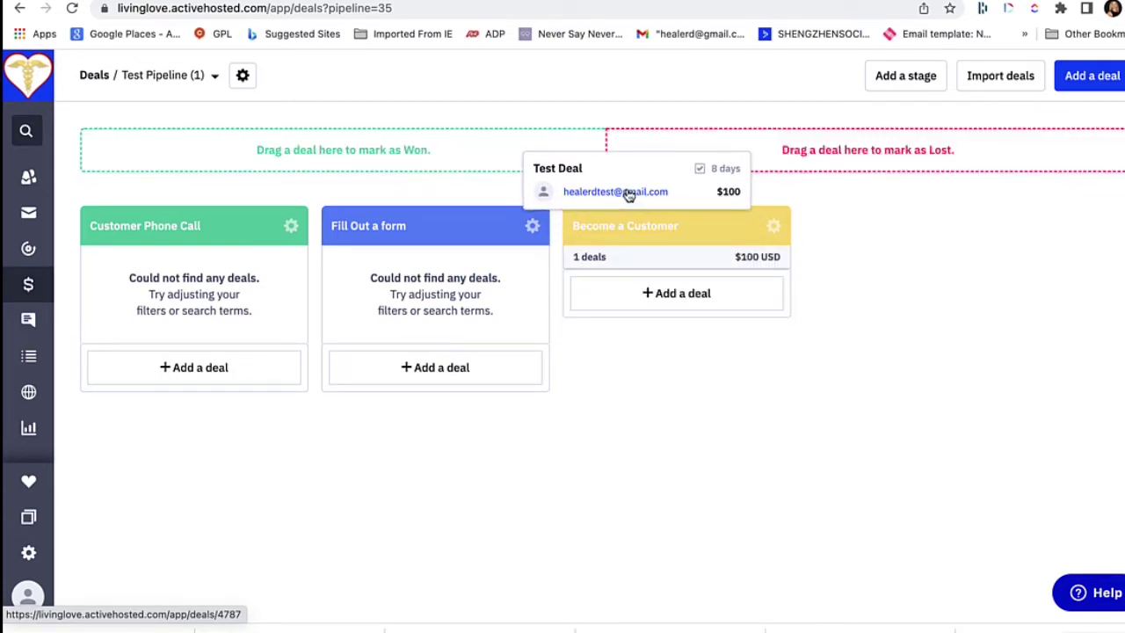
pyautogui.moveTo(629, 196); pyautogui.dragTo(719, 305)
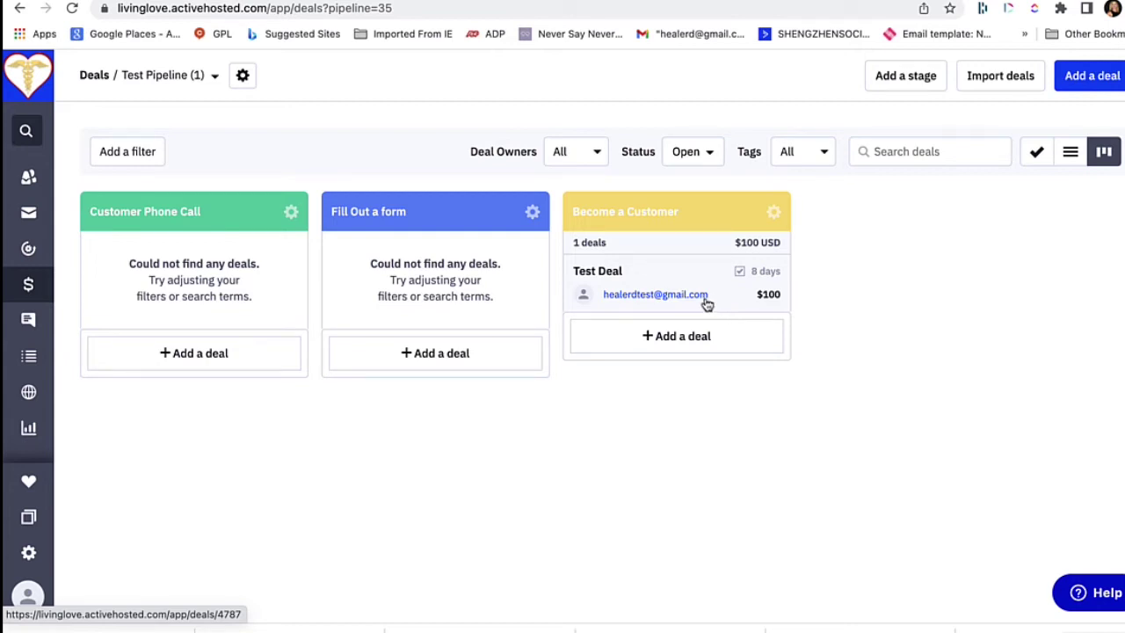
# Move Test Deal to the Customer Phone Call stage and from there straight back to Become a Customer
pyautogui.moveTo(700, 291); pyautogui.dragTo(139, 334)
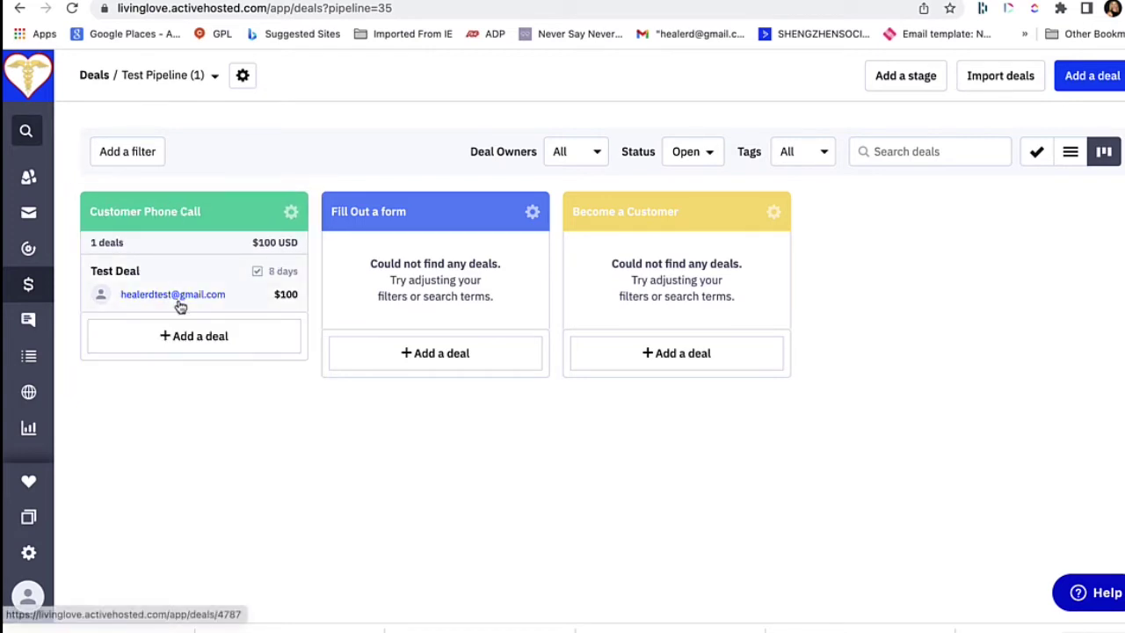
pyautogui.moveTo(195, 292)
pyautogui.mouseDown()
pyautogui.moveTo(196, 248)
pyautogui.moveTo(196, 281)
pyautogui.moveTo(211, 293)
pyautogui.mouseUp()
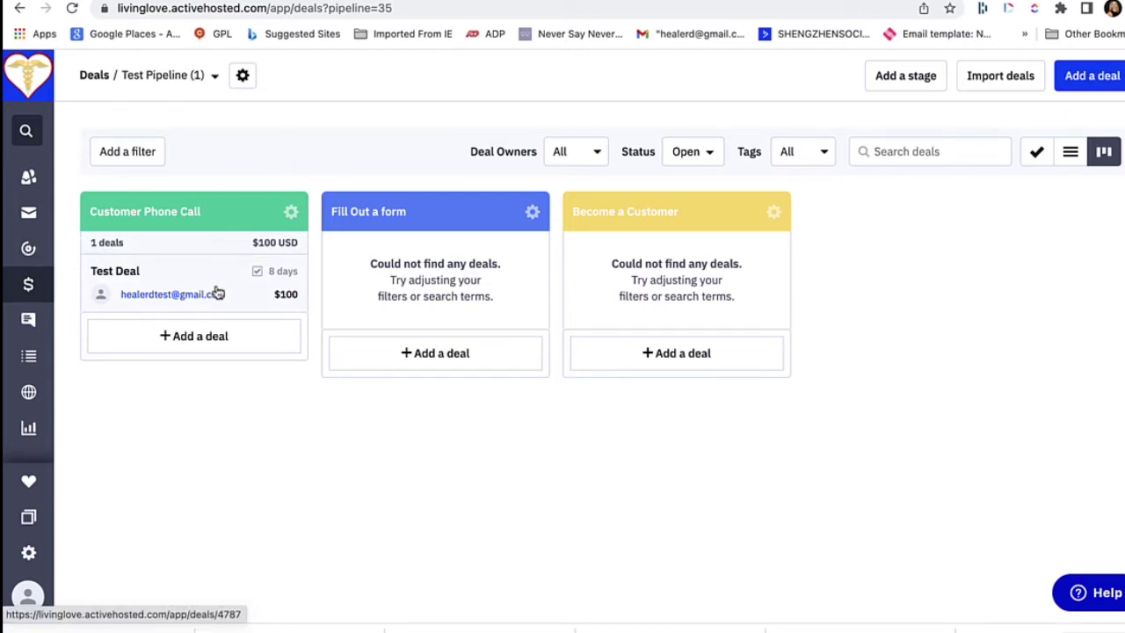
pyautogui.moveTo(218, 292); pyautogui.dragTo(180, 286)
pyautogui.moveTo(176, 279); pyautogui.dragTo(694, 281)
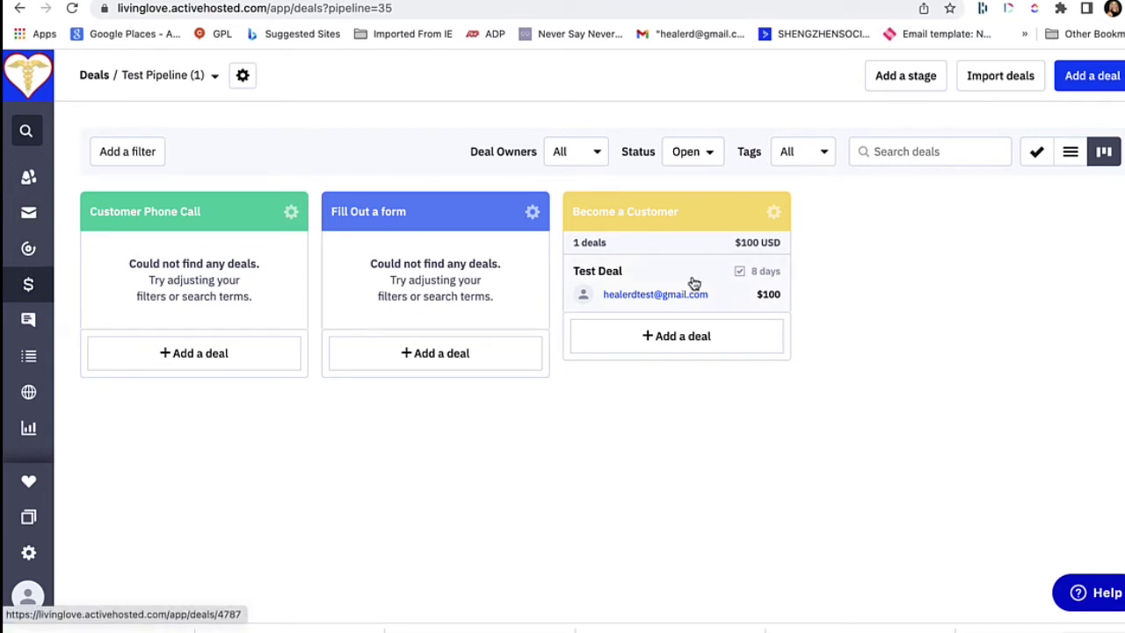
pyautogui.moveTo(695, 282)
pyautogui.mouseDown()
pyautogui.moveTo(739, 176)
pyautogui.moveTo(793, 170)
pyautogui.moveTo(794, 161)
pyautogui.moveTo(736, 220)
pyautogui.moveTo(698, 289)
pyautogui.mouseUp()
pyautogui.moveTo(700, 280)
pyautogui.mouseDown()
pyautogui.moveTo(753, 230)
pyautogui.moveTo(710, 285)
pyautogui.mouseUp()
pyautogui.moveTo(691, 276); pyautogui.dragTo(714, 301)
pyautogui.moveTo(683, 278); pyautogui.dragTo(726, 211)
# Open the overview report for deals
pyautogui.click(28, 428)
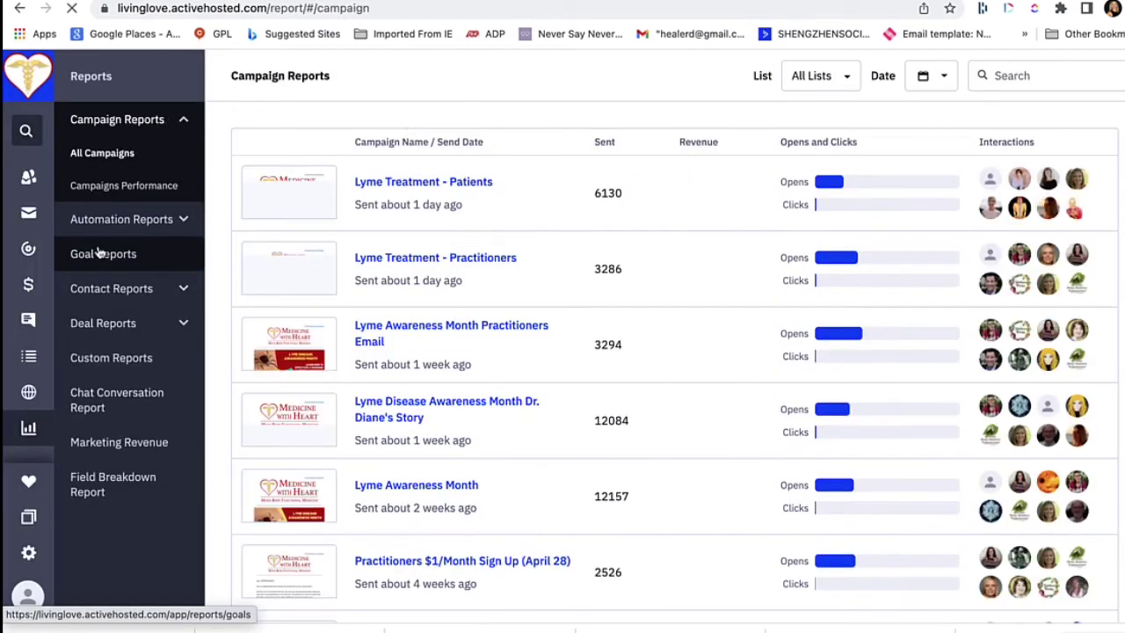
pyautogui.click(106, 327)
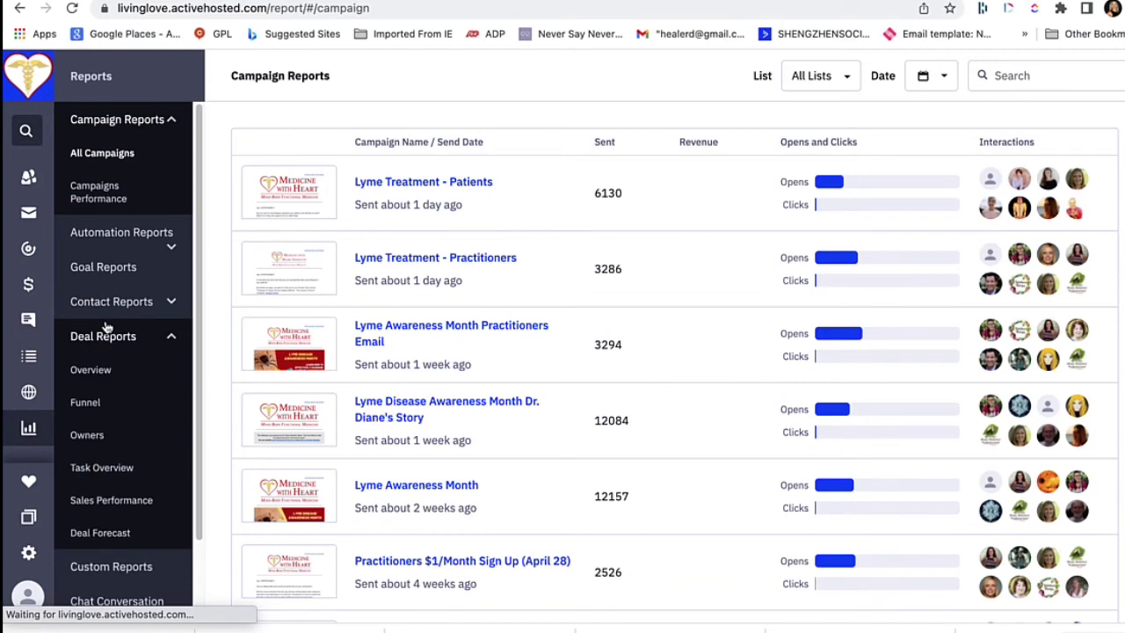
pyautogui.click(103, 369)
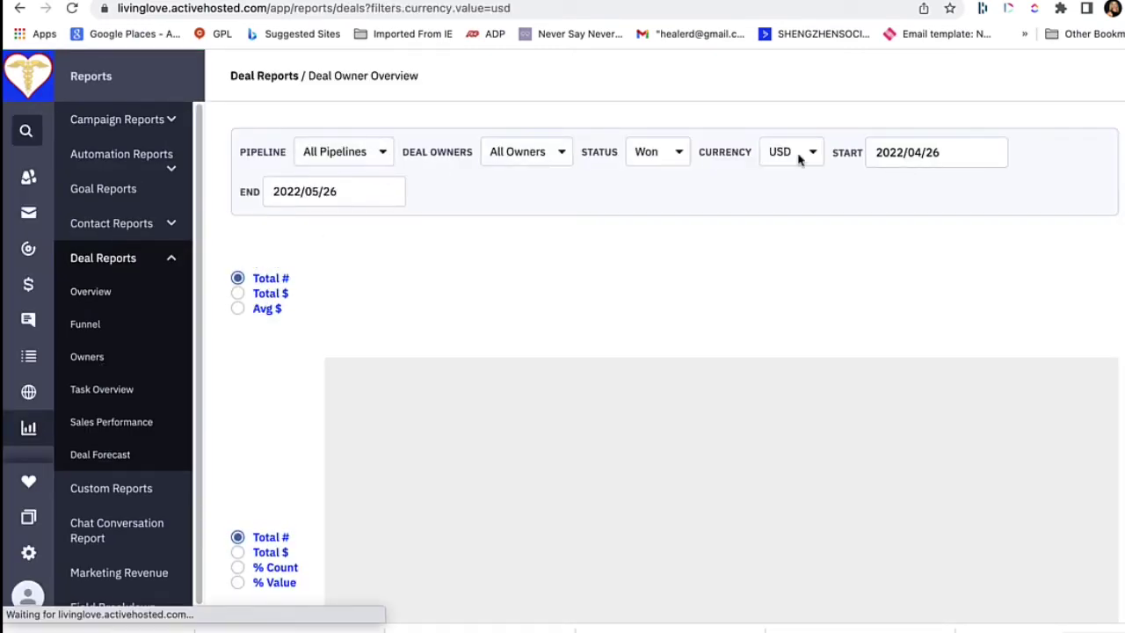
# Filter the deal overview report to a start date of 2022/05/01 and the Test Pipeline
pyautogui.click(903, 143)
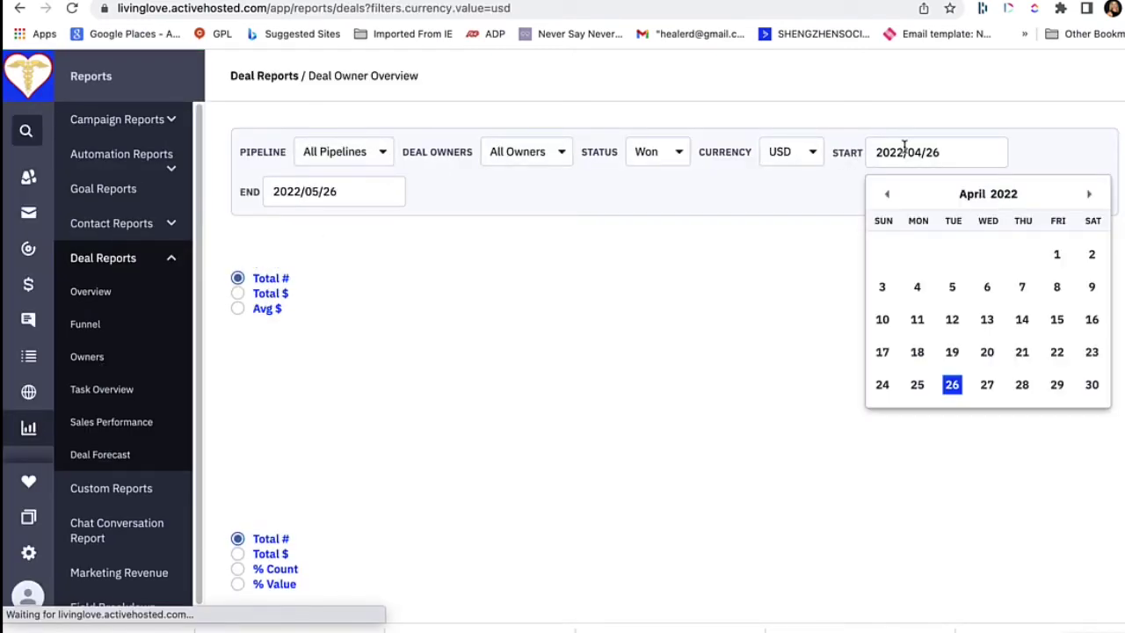
pyautogui.click(1087, 195)
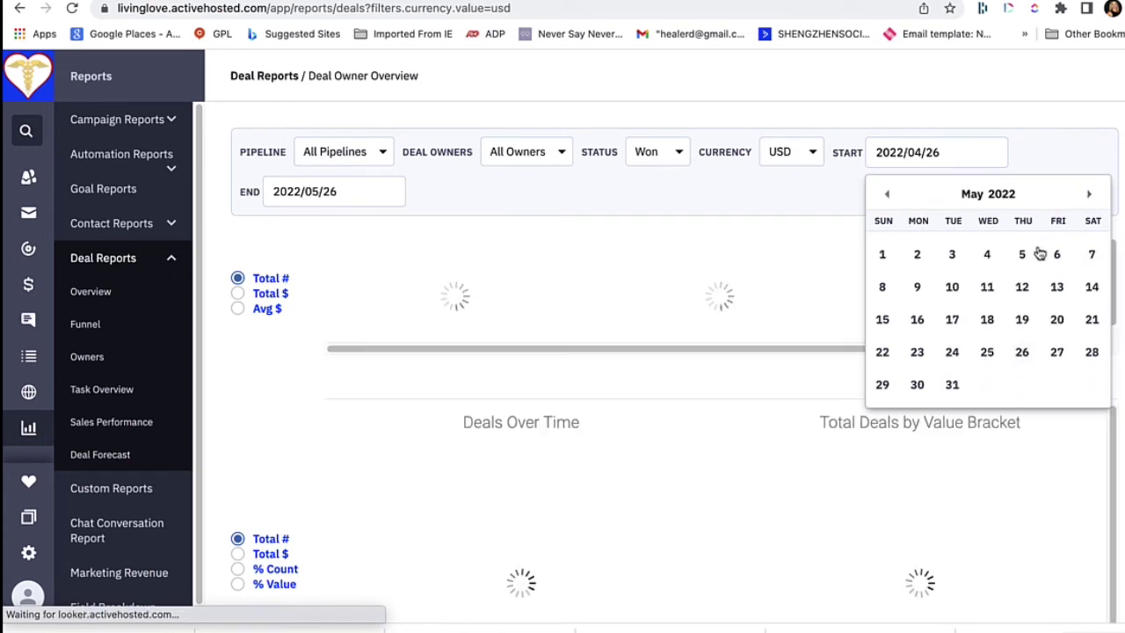
pyautogui.click(882, 254)
pyautogui.click(364, 153)
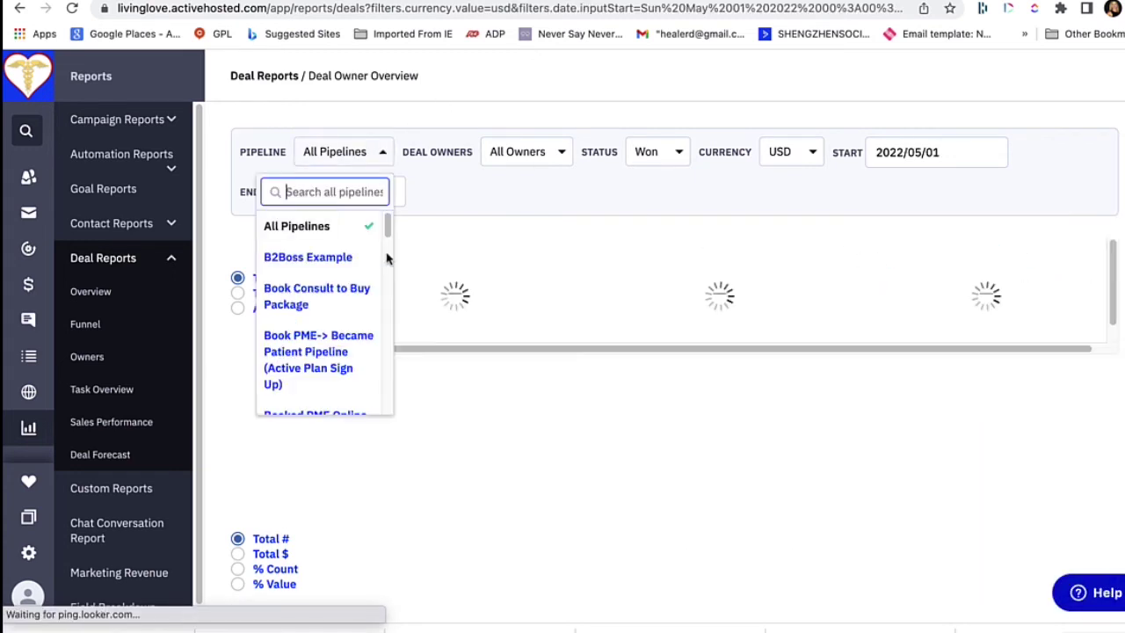
pyautogui.scroll(-5, 346, 372)
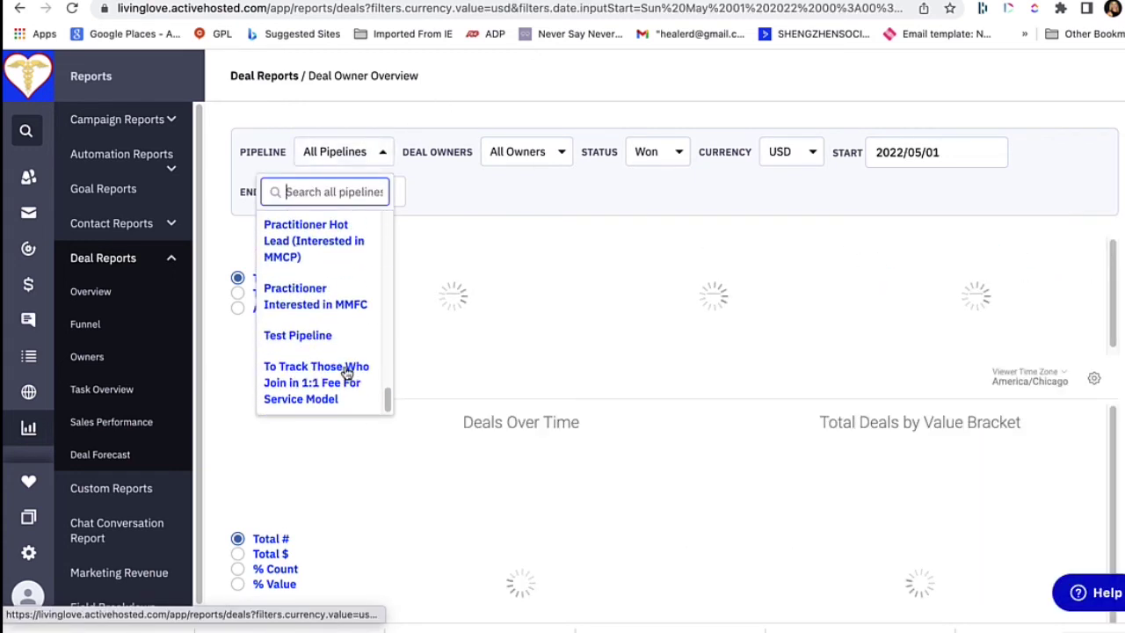
pyautogui.click(297, 339)
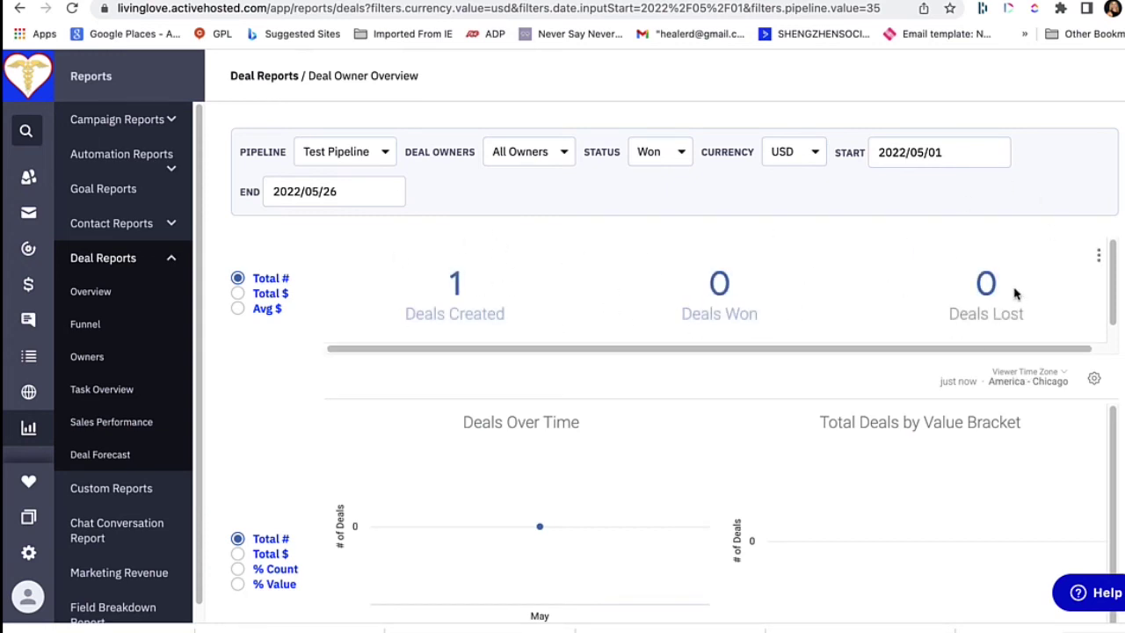
# Switch the deal report's pipeline filter from Test Pipeline to another pipeline
pyautogui.click(344, 163)
pyautogui.scroll(-4, 330, 343)
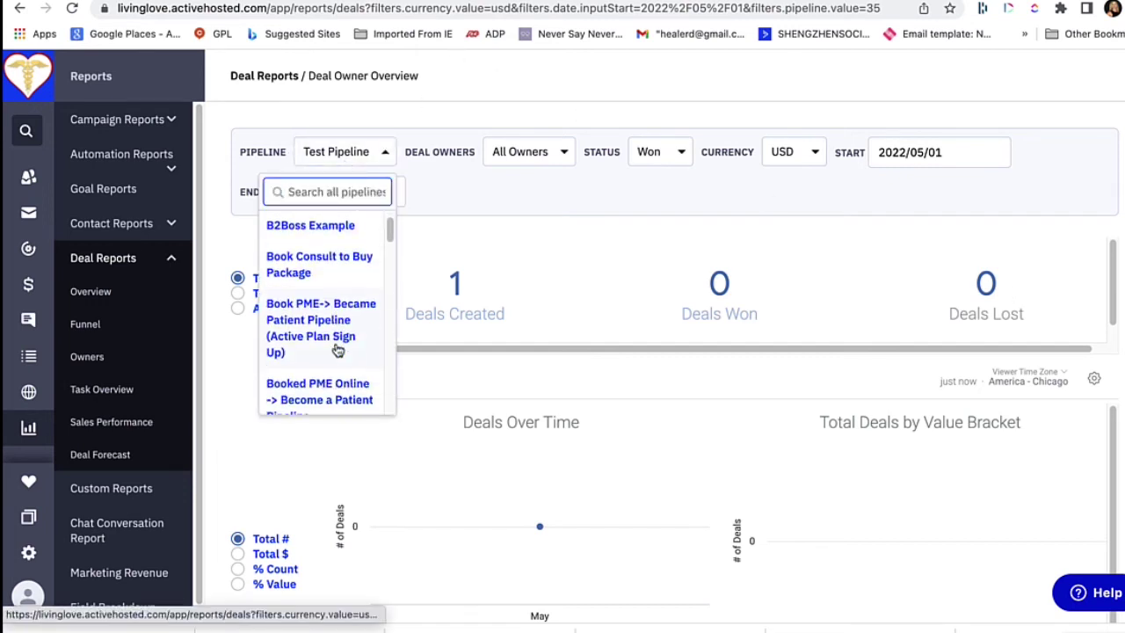
pyautogui.click(297, 397)
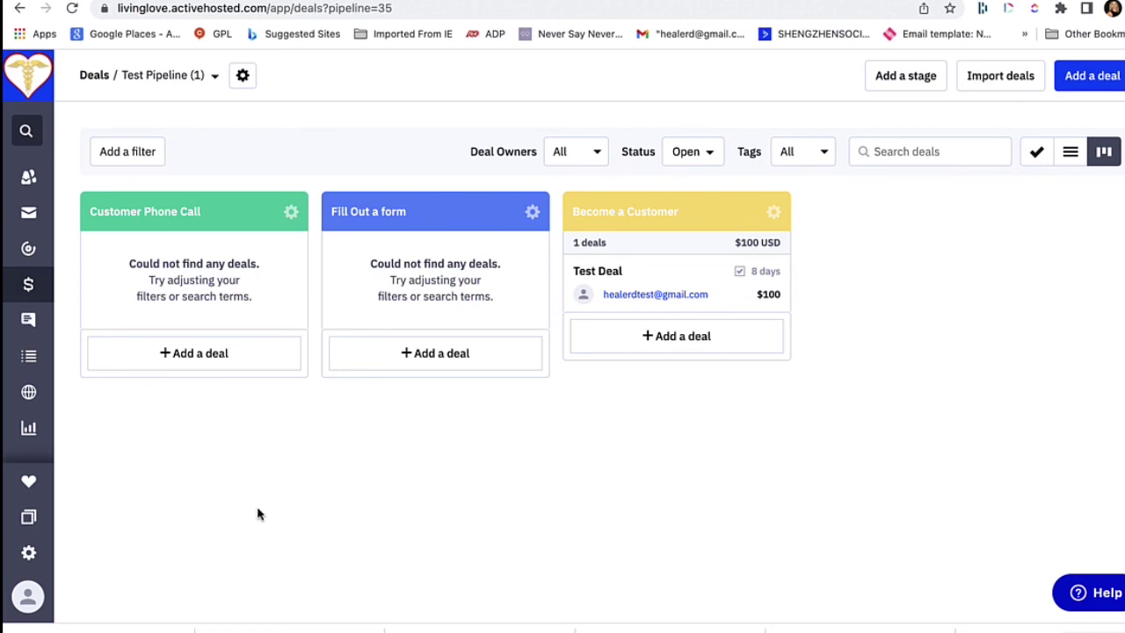
# Open Test Deal from the pipeline board and open its "Call back in one week" task
pyautogui.click(699, 287)
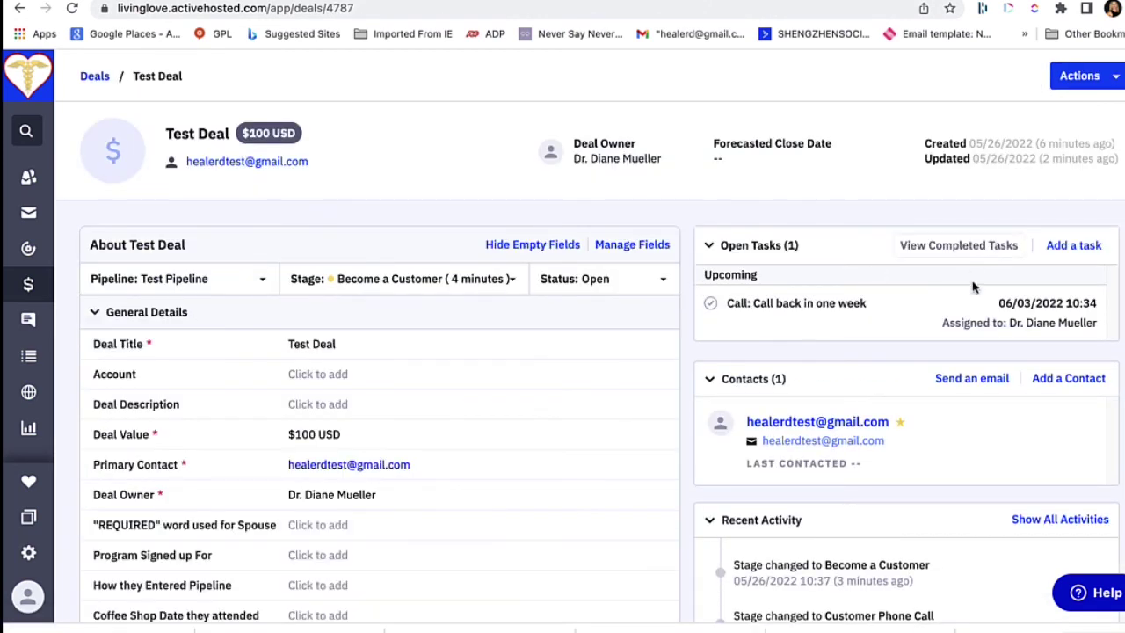
pyautogui.click(877, 303)
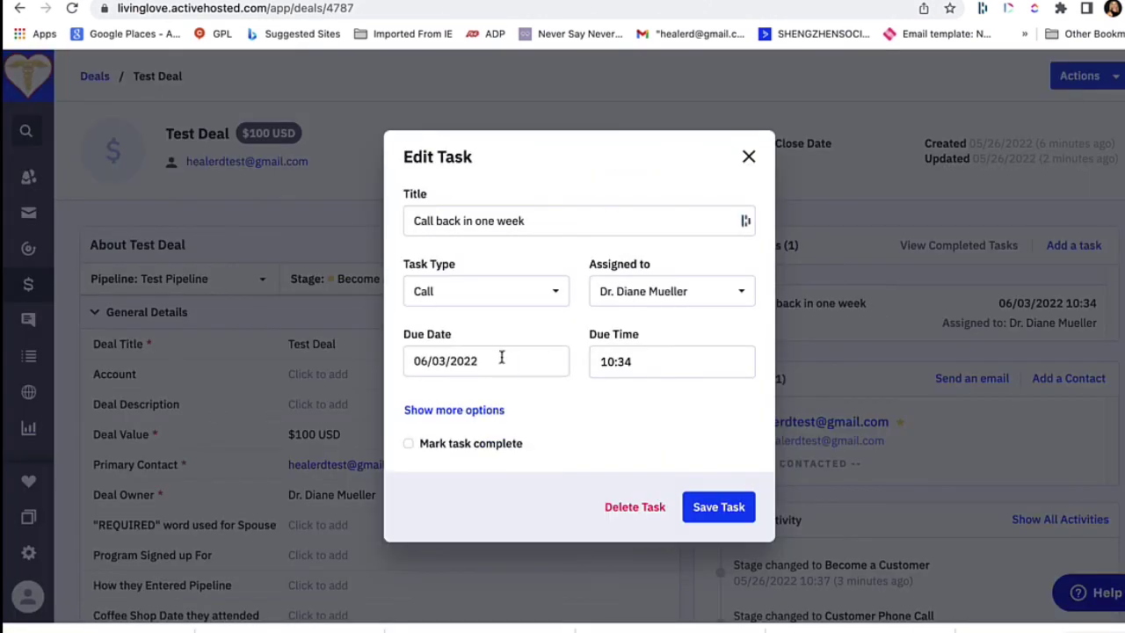